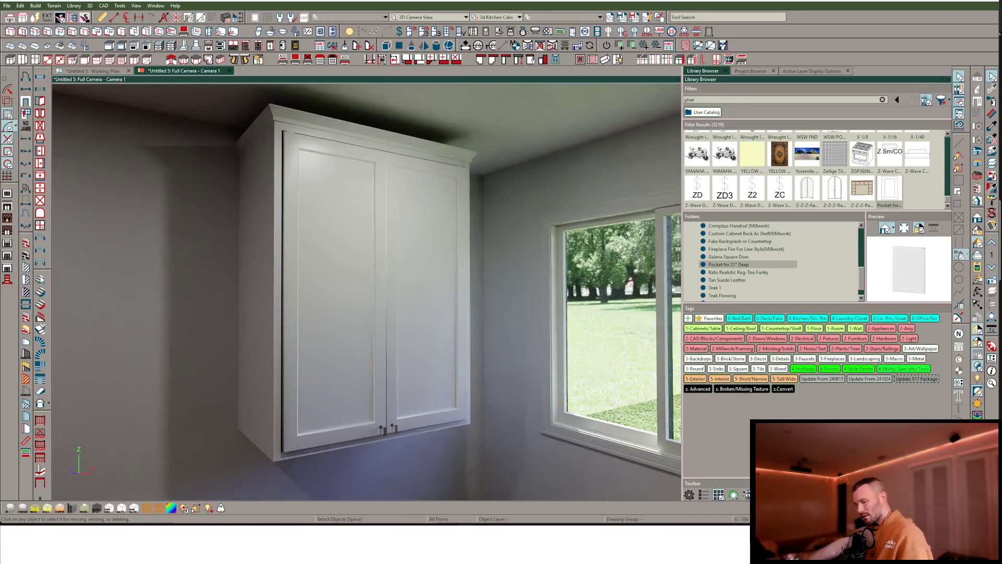
Select the open, doorless wall cabinet beside the window in the 3D camera view.
{"action": "left_click", "coordinate": [429, 225]}
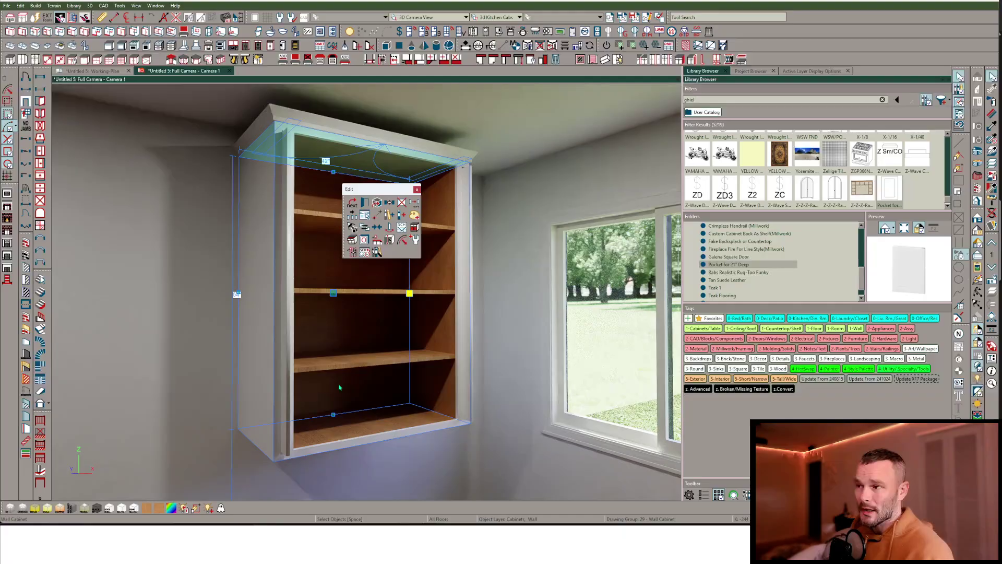
Place a new wall cabinet on the empty wall.
{"action": "key", "text": "Left"}
{"action": "key", "text": "Left"}
{"action": "key", "text": "Left"}
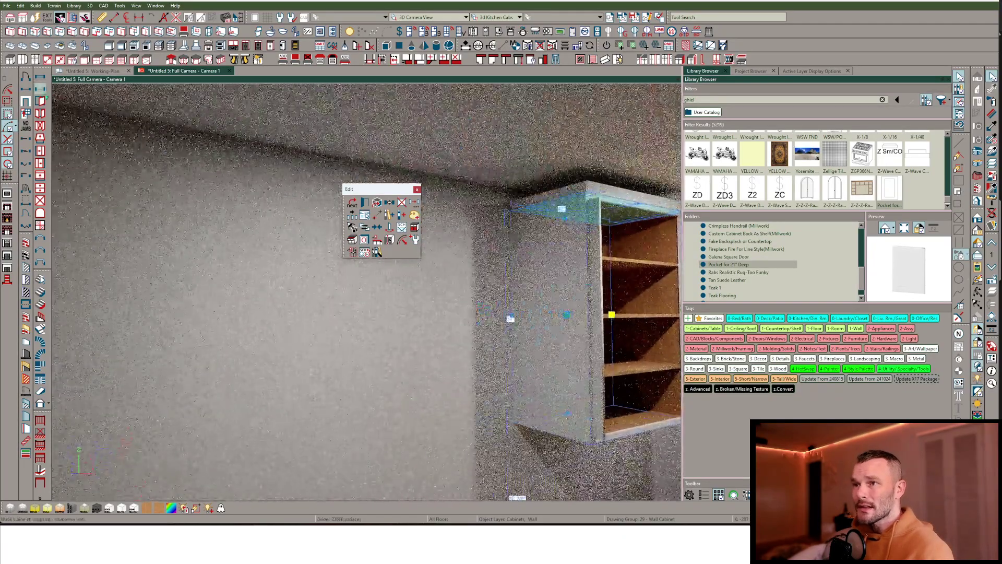
{"action": "key", "text": "w"}
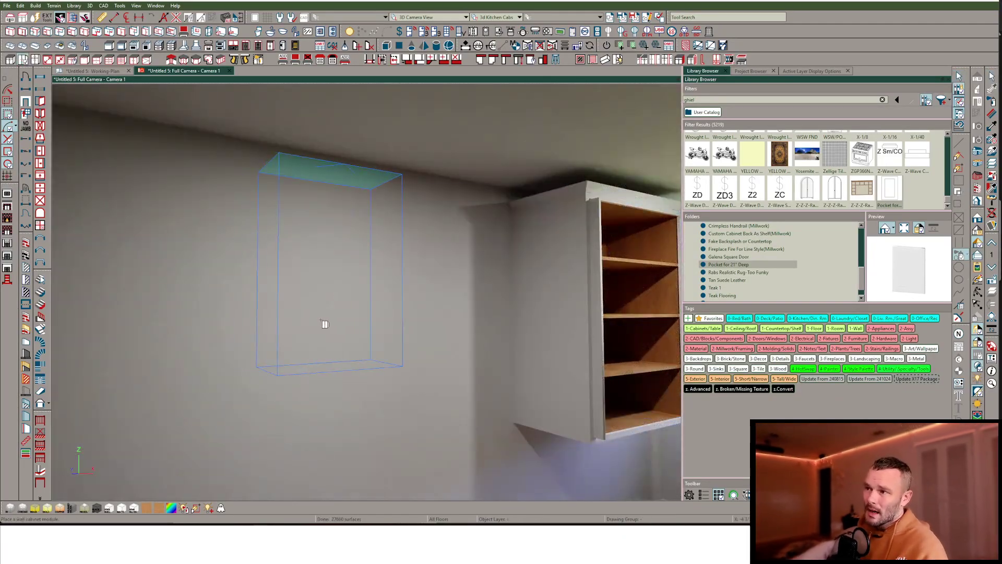
{"action": "left_click", "coordinate": [325, 324]}
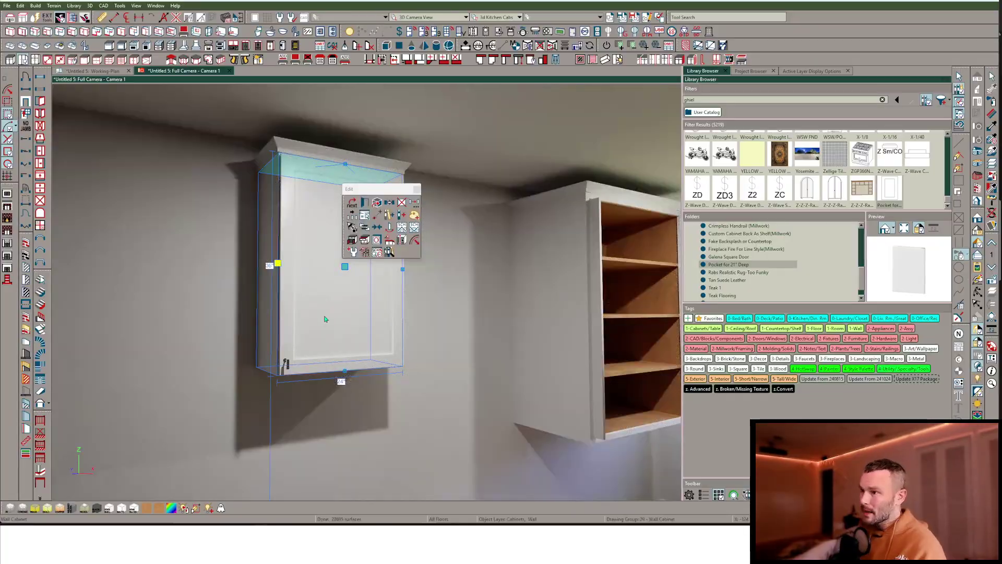
In the new cabinet's specification, set the door reveal to 1 1/4" and the door handle style to None.
{"action": "double_click", "coordinate": [325, 319]}
{"action": "left_click", "coordinate": [157, 97]}
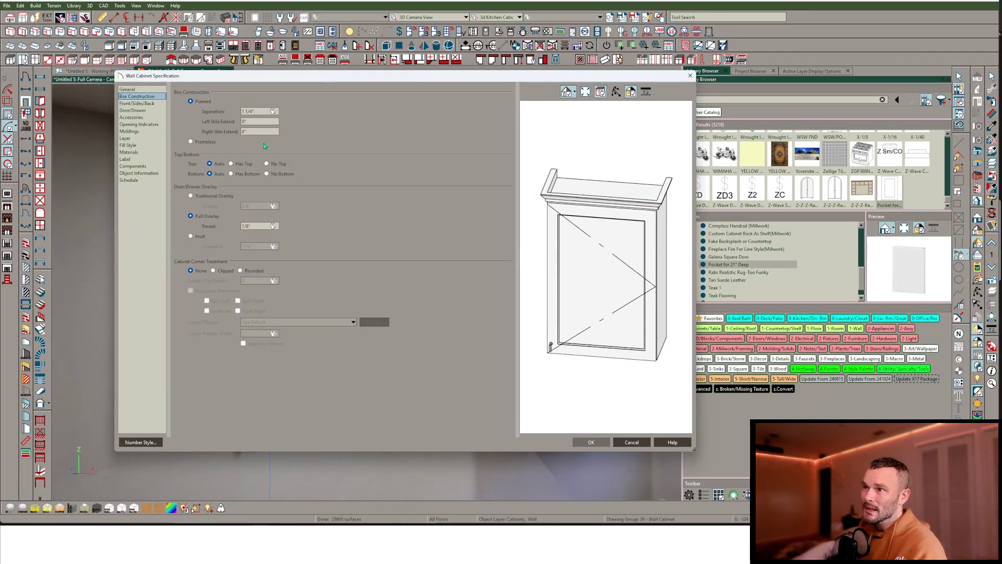
{"action": "left_click", "coordinate": [267, 224]}
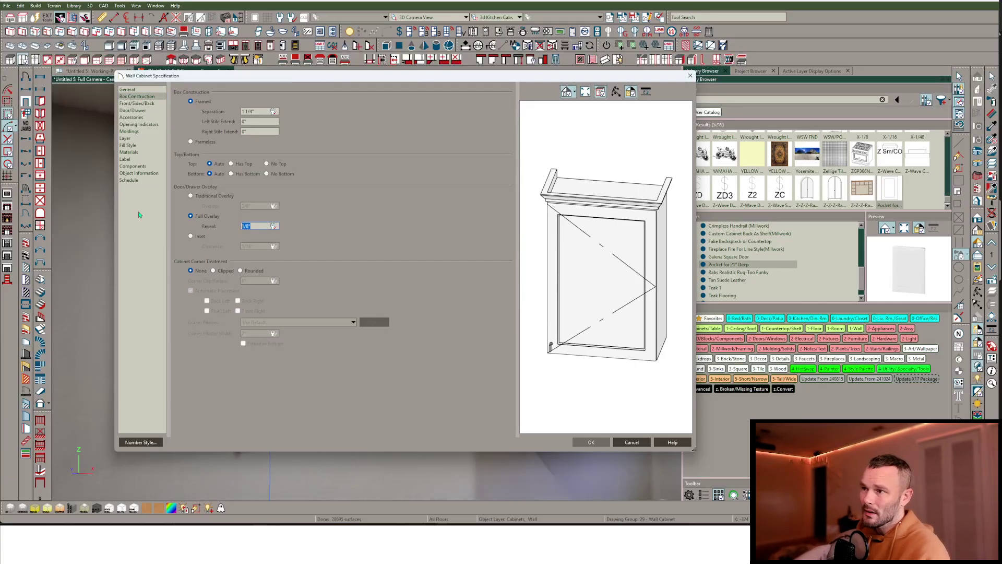
{"action": "key", "text": "Tab"}
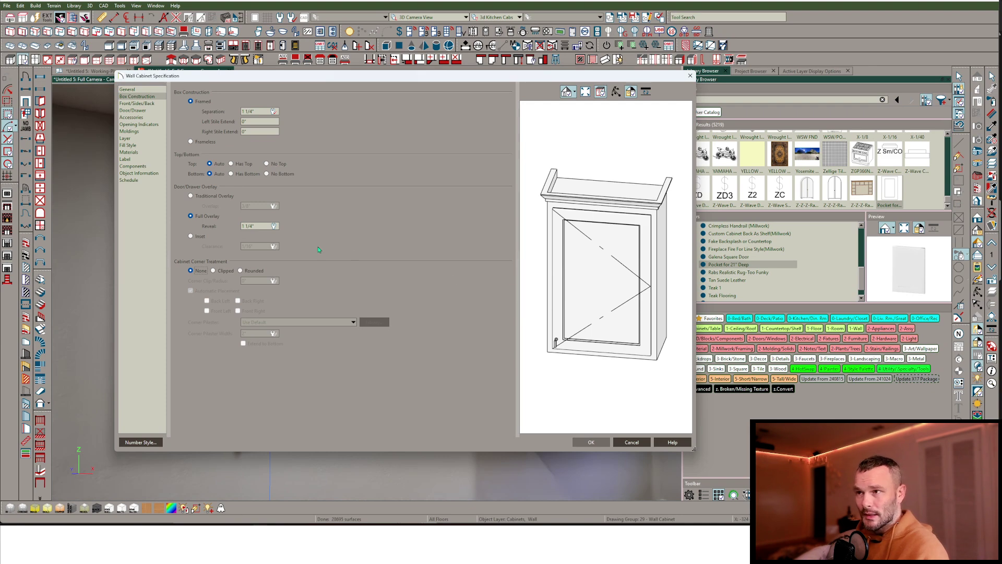
{"action": "left_click", "coordinate": [135, 110]}
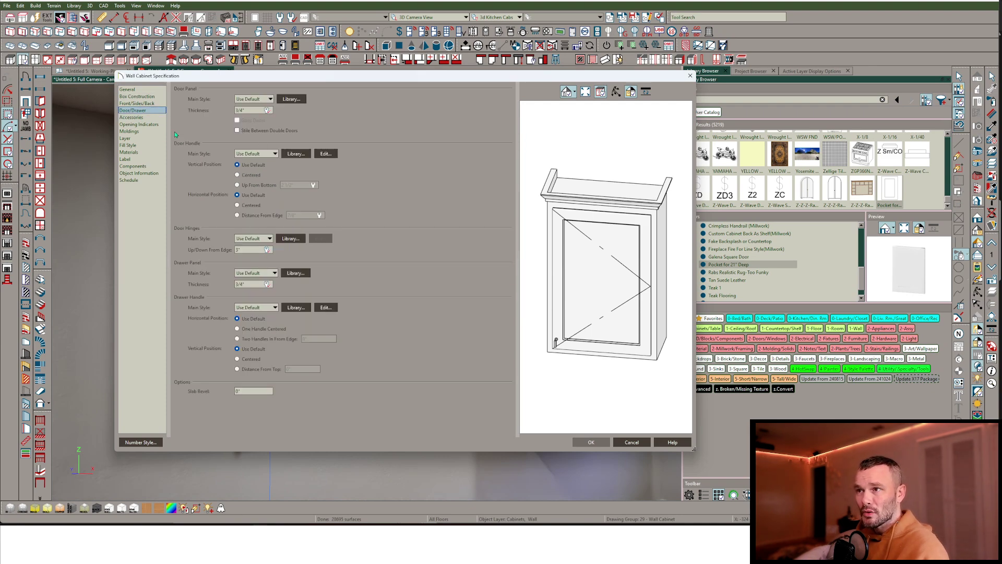
{"action": "left_click", "coordinate": [274, 154]}
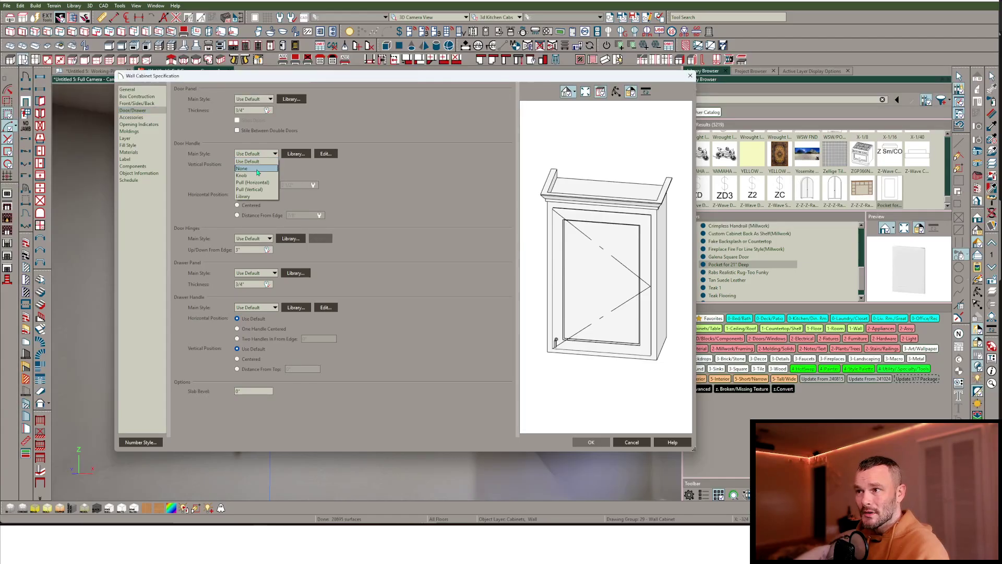
{"action": "left_click", "coordinate": [257, 169]}
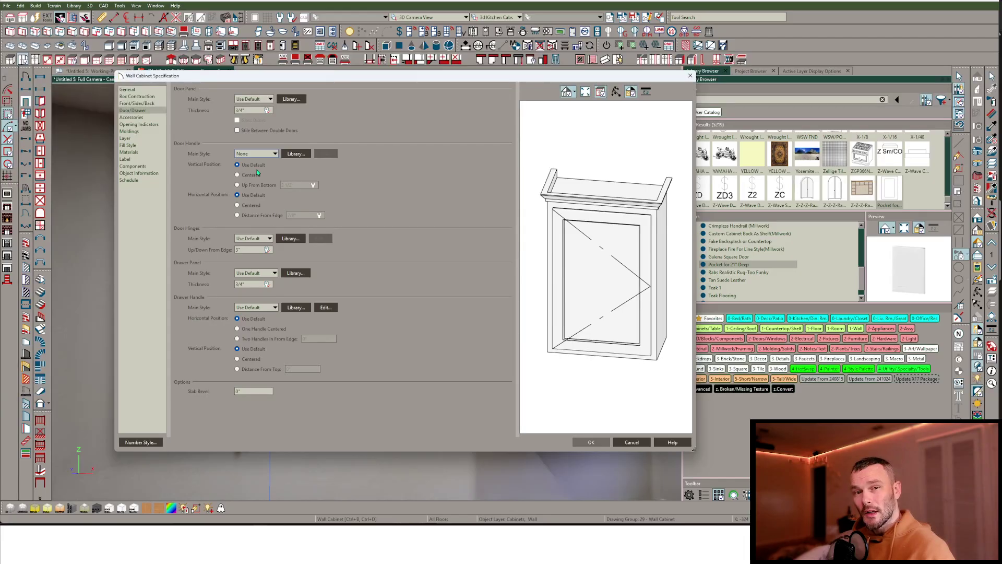
Set the Back side's Side Type to Custom Face and show the preview as a front elevation.
{"action": "left_click", "coordinate": [142, 104]}
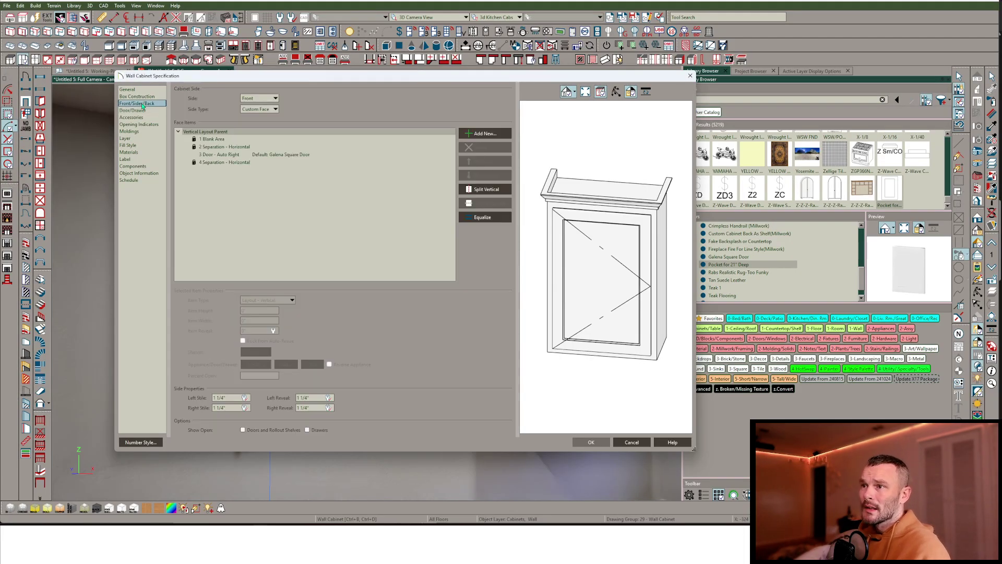
{"action": "left_click", "coordinate": [267, 99]}
{"action": "left_click", "coordinate": [248, 113]}
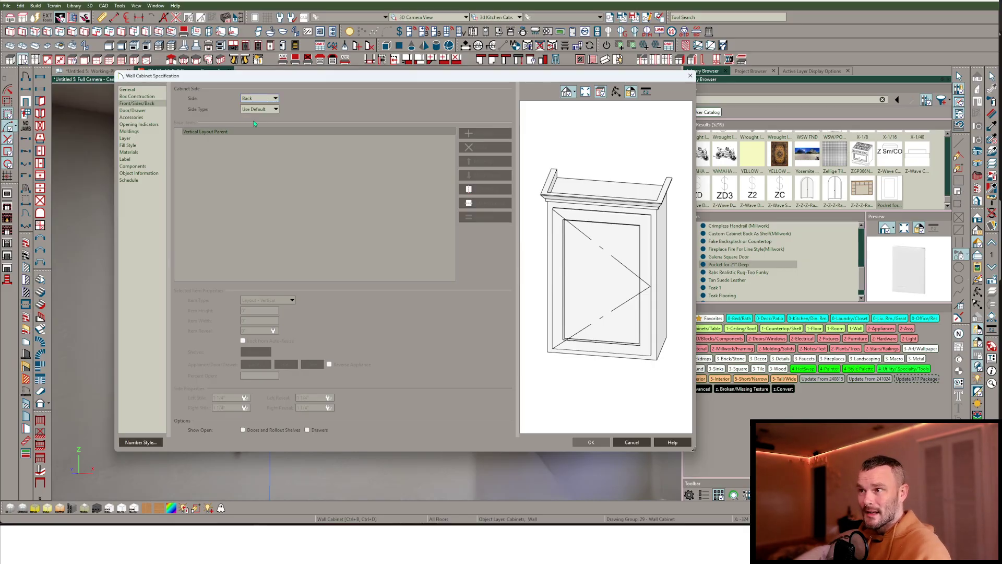
{"action": "left_click", "coordinate": [268, 110]}
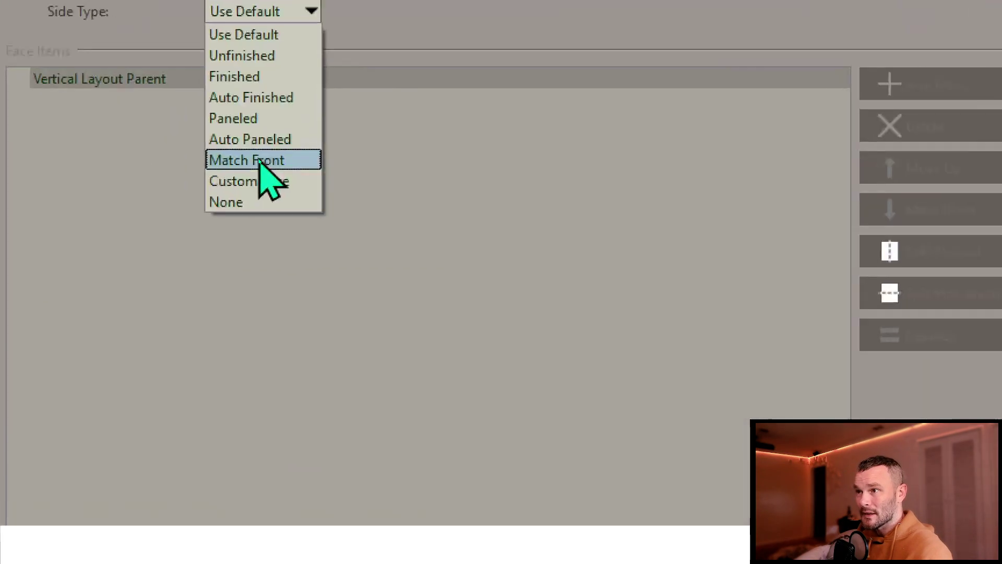
{"action": "left_click", "coordinate": [261, 164]}
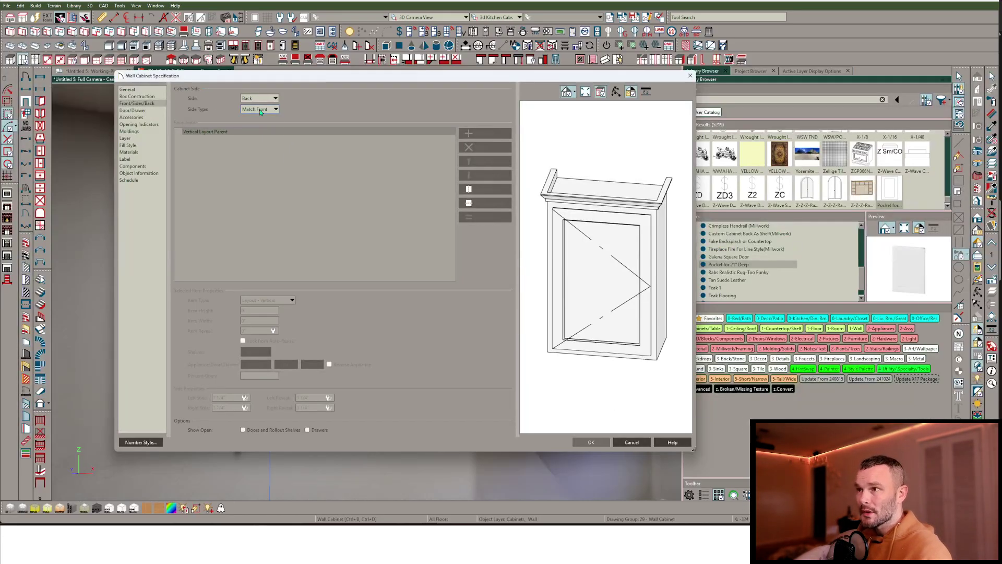
{"action": "left_click", "coordinate": [259, 31]}
{"action": "left_click", "coordinate": [255, 166]}
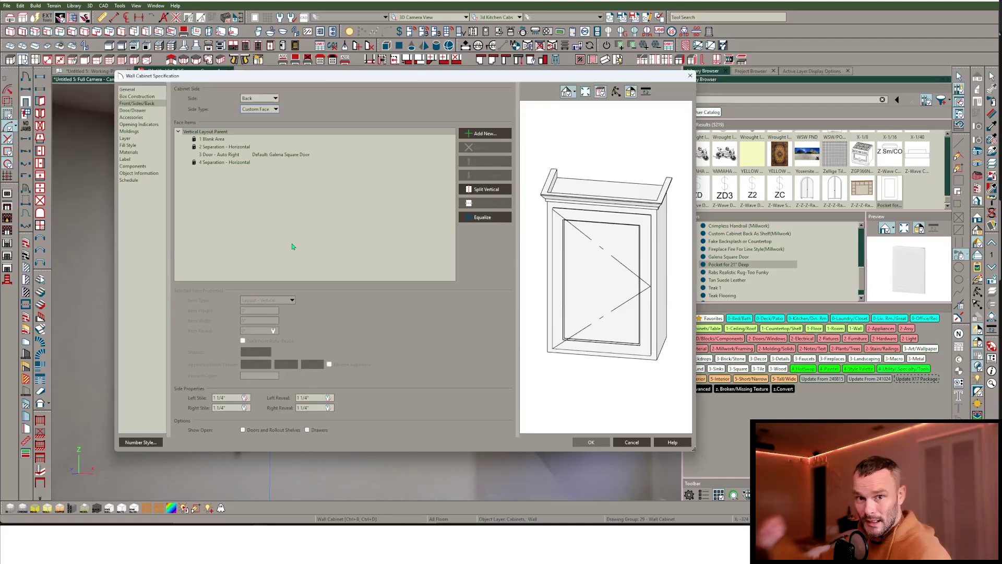
{"action": "left_click", "coordinate": [616, 92]}
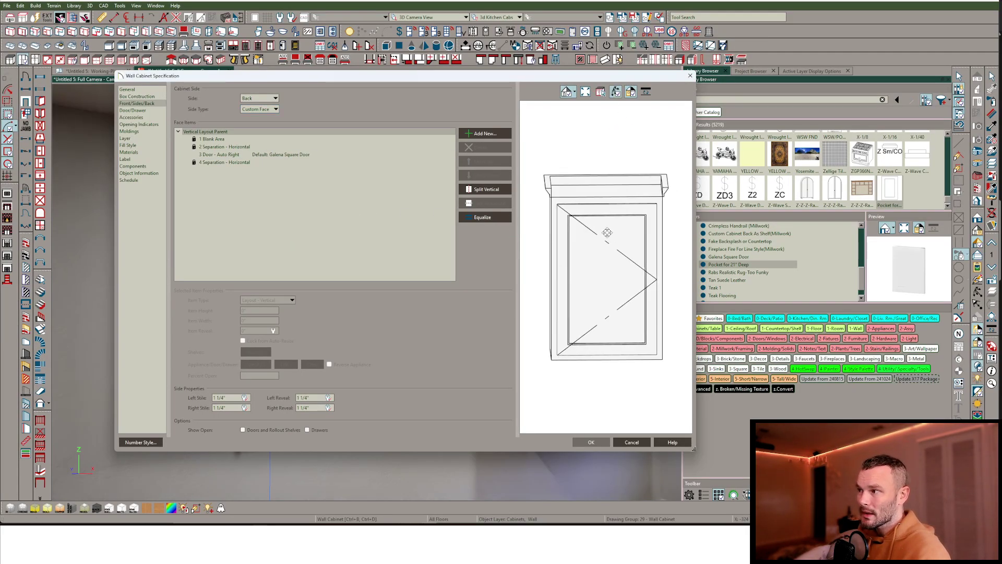
{"action": "scroll", "coordinate": [607, 232], "scroll_direction": "up", "scroll_amount": 3}
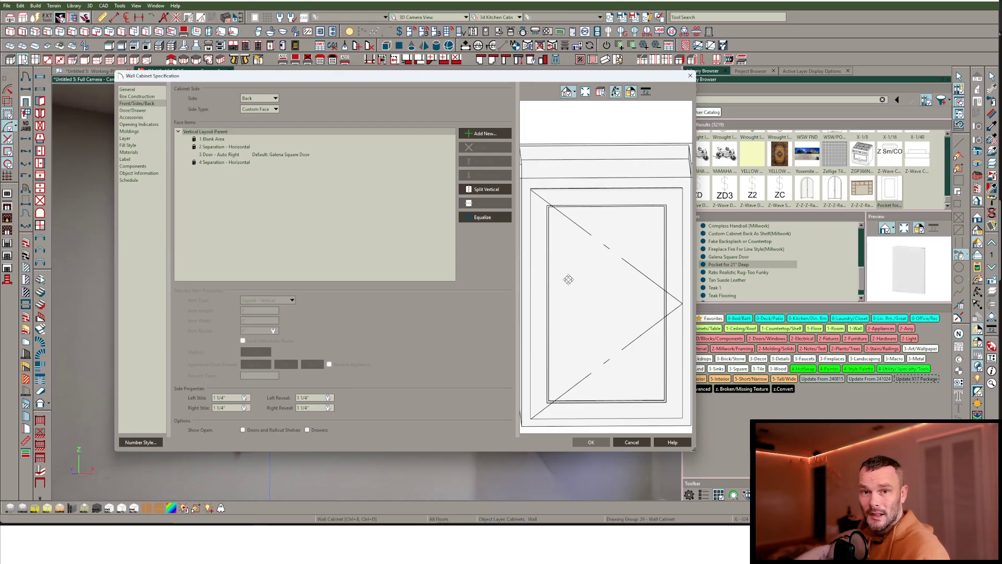
Split the back door into three and make the narrow left piece a 1/4" opening.
{"action": "left_click", "coordinate": [234, 155]}
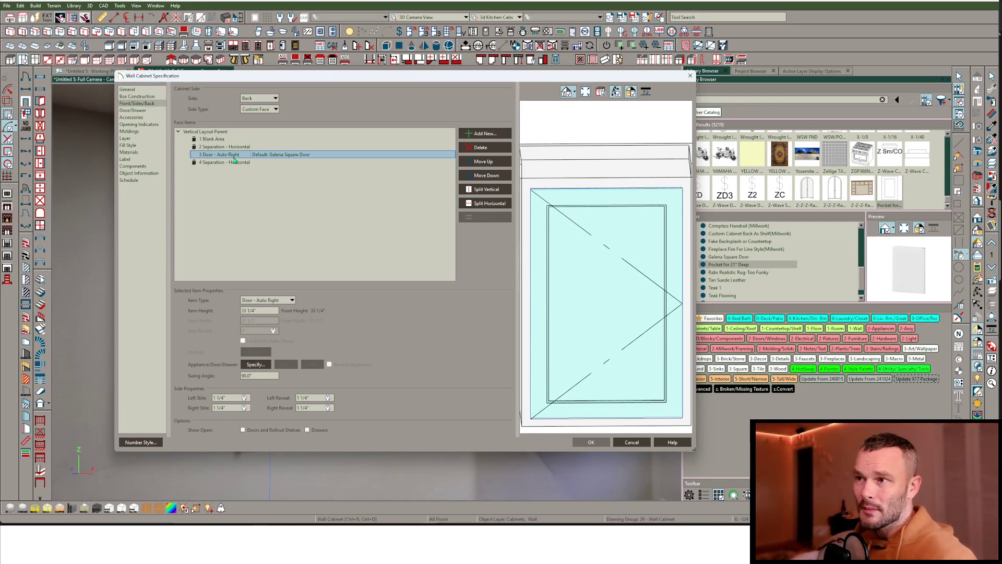
{"action": "left_click", "coordinate": [481, 189]}
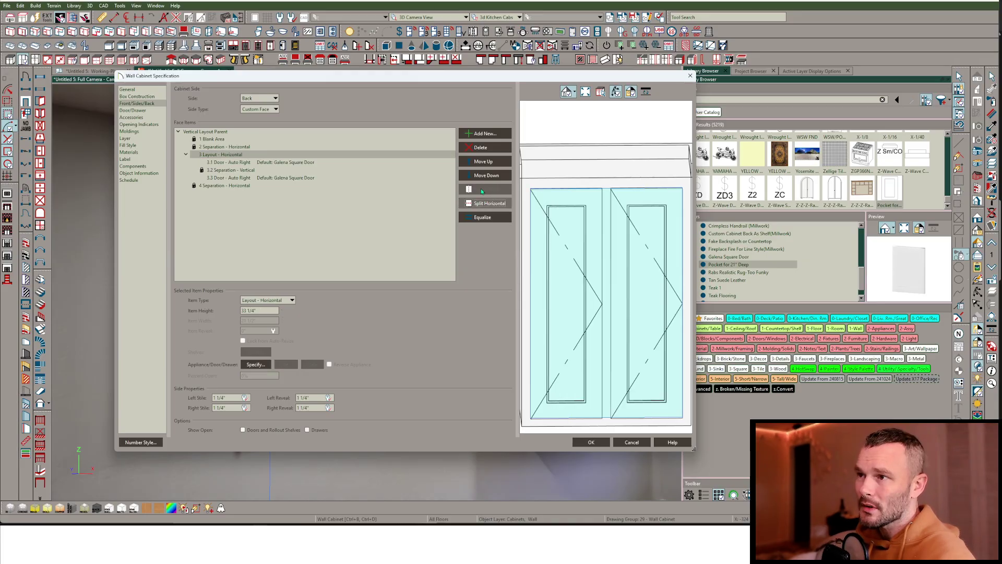
{"action": "left_click", "coordinate": [278, 162]}
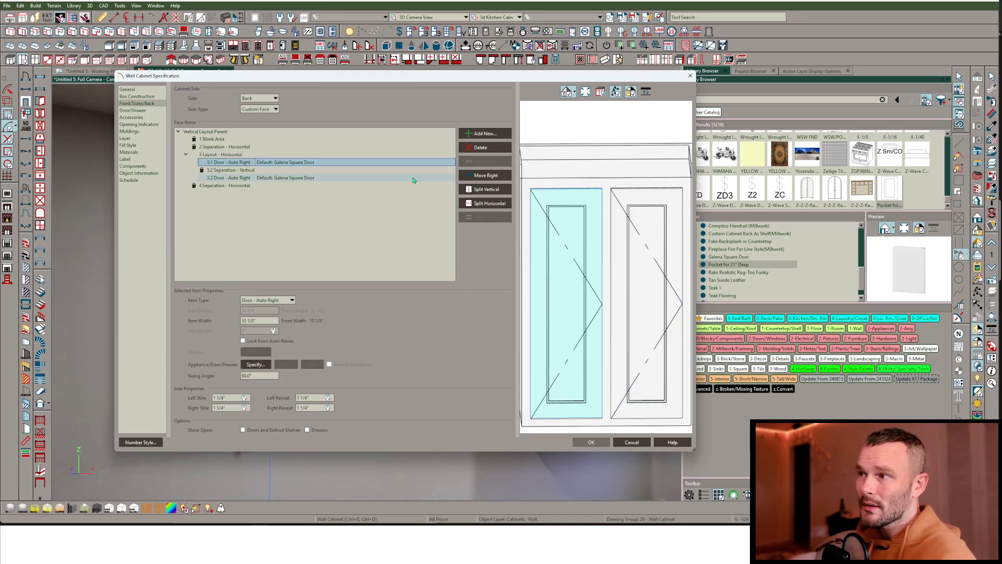
{"action": "left_click", "coordinate": [485, 189]}
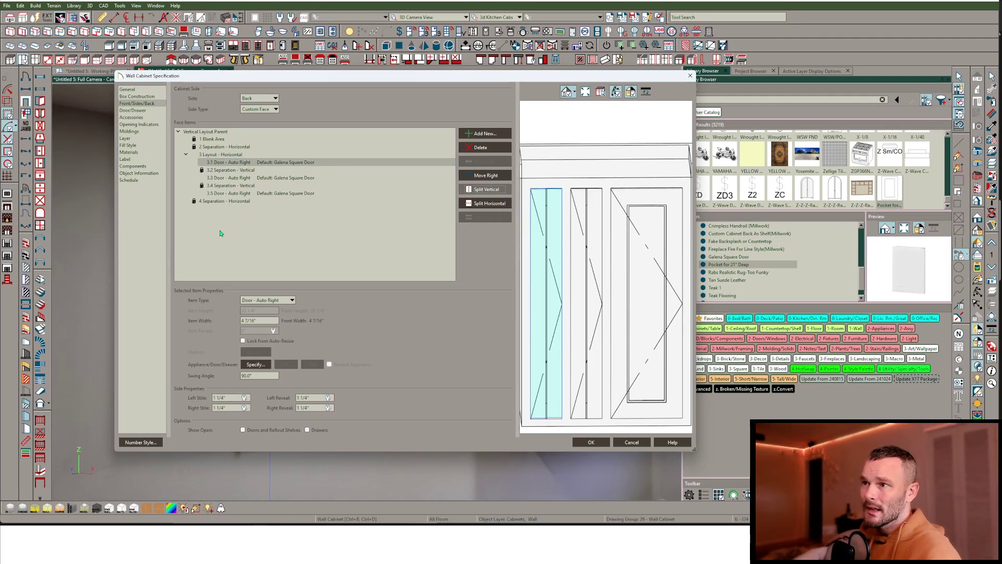
{"action": "left_click", "coordinate": [271, 300]}
{"action": "left_click", "coordinate": [251, 426]}
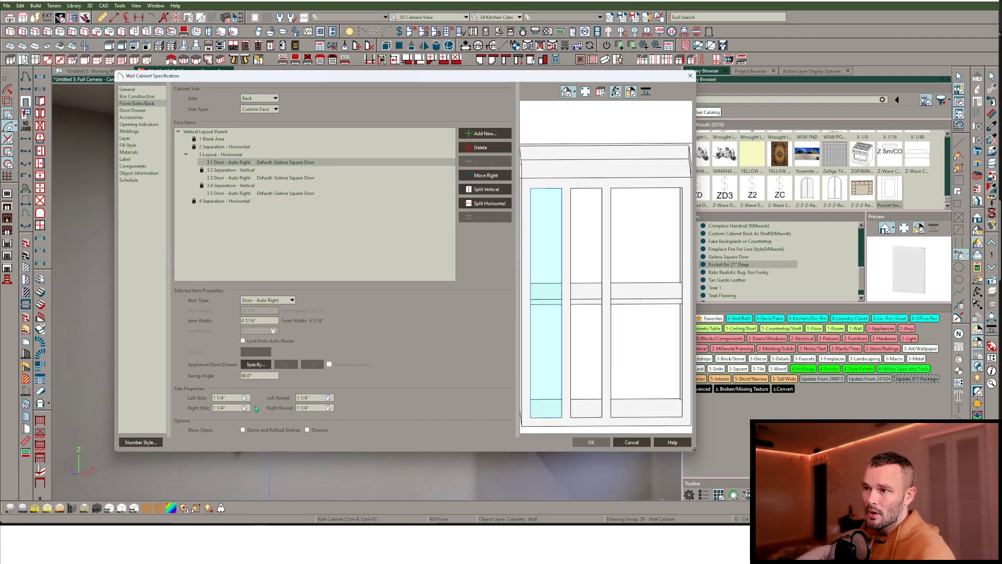
{"action": "type", "text": "1/4"}
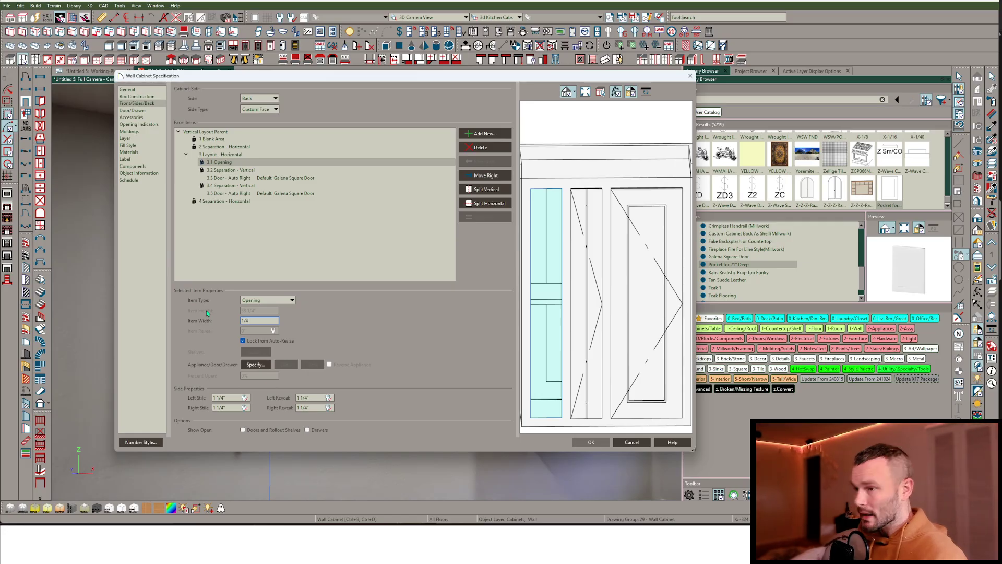
{"action": "key", "text": "Tab"}
Turn the right-hand back door into a 1/4" wide opening.
{"action": "left_click", "coordinate": [243, 194]}
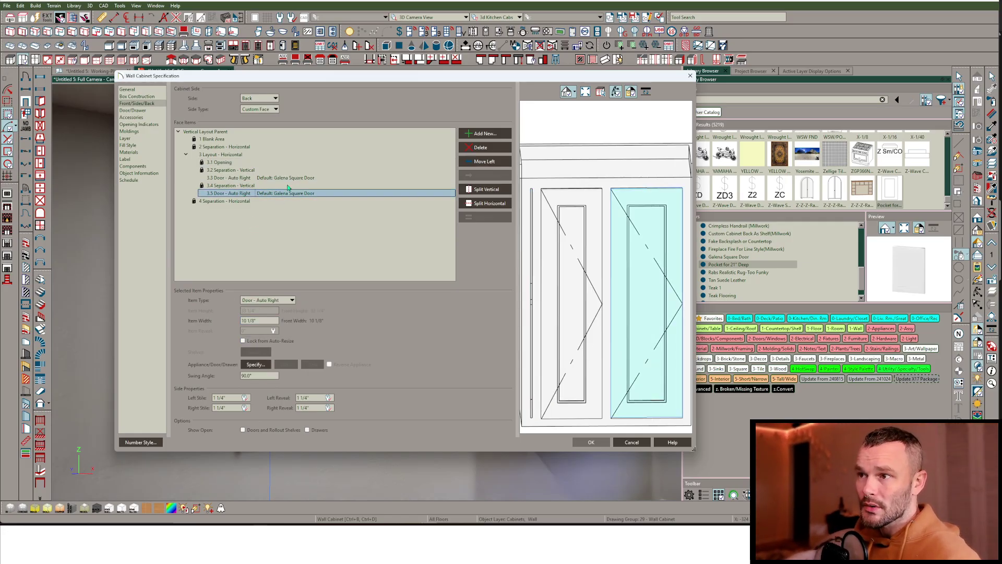
{"action": "left_click", "coordinate": [277, 301]}
{"action": "left_click", "coordinate": [251, 426]}
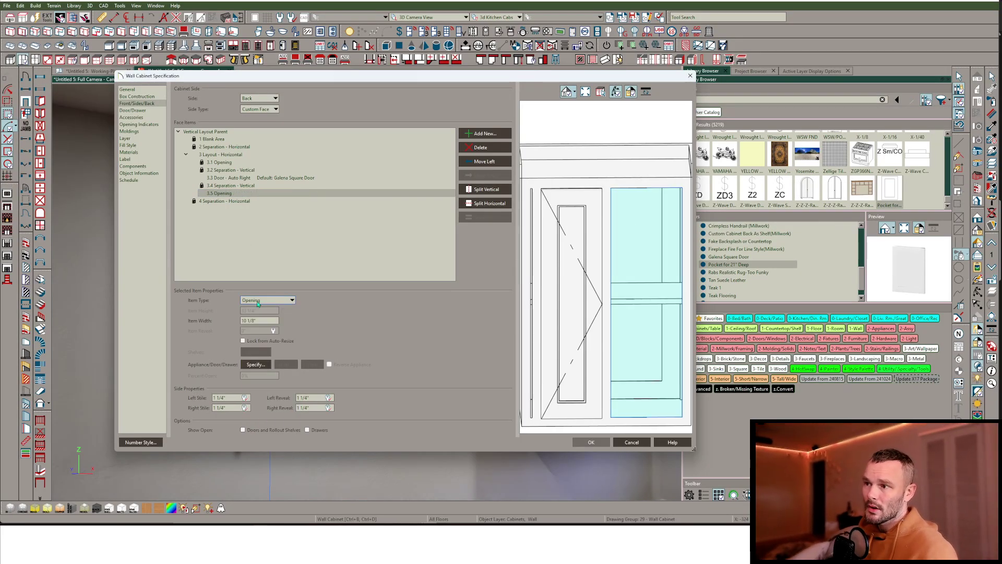
{"action": "left_click", "coordinate": [259, 321]}
{"action": "type", "text": "1/4"}
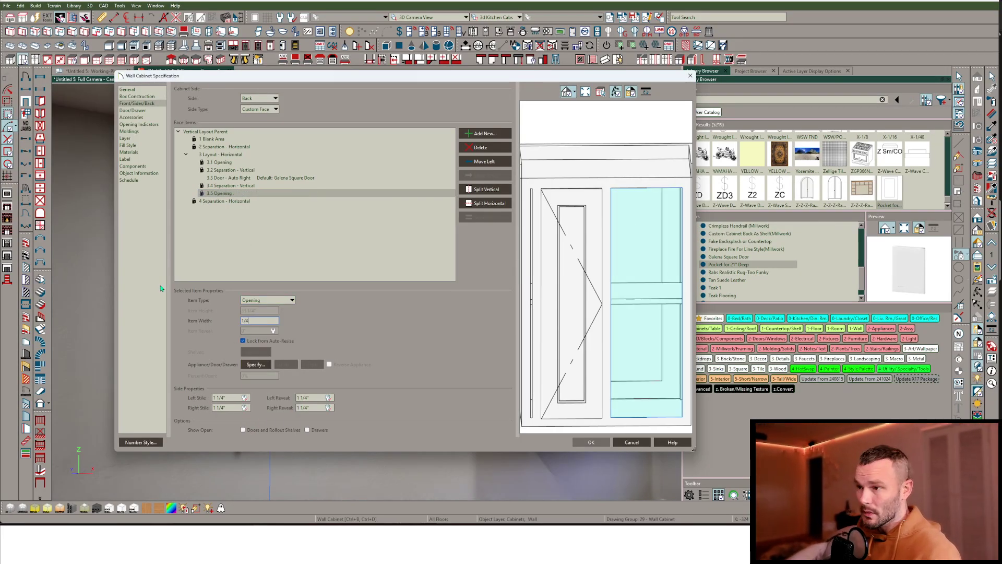
{"action": "key", "text": "Tab"}
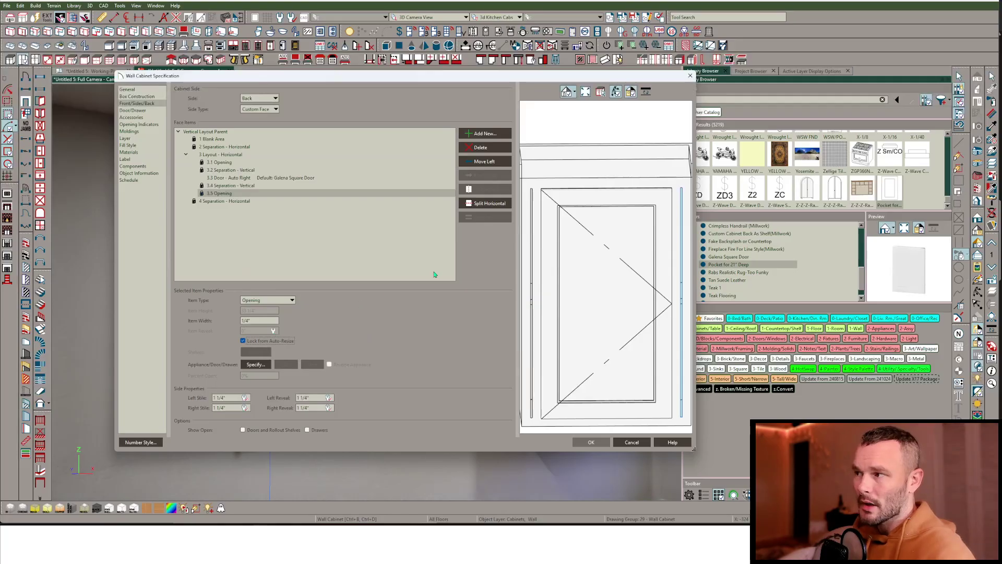
{"action": "scroll", "coordinate": [577, 240], "scroll_direction": "down", "scroll_amount": 3}
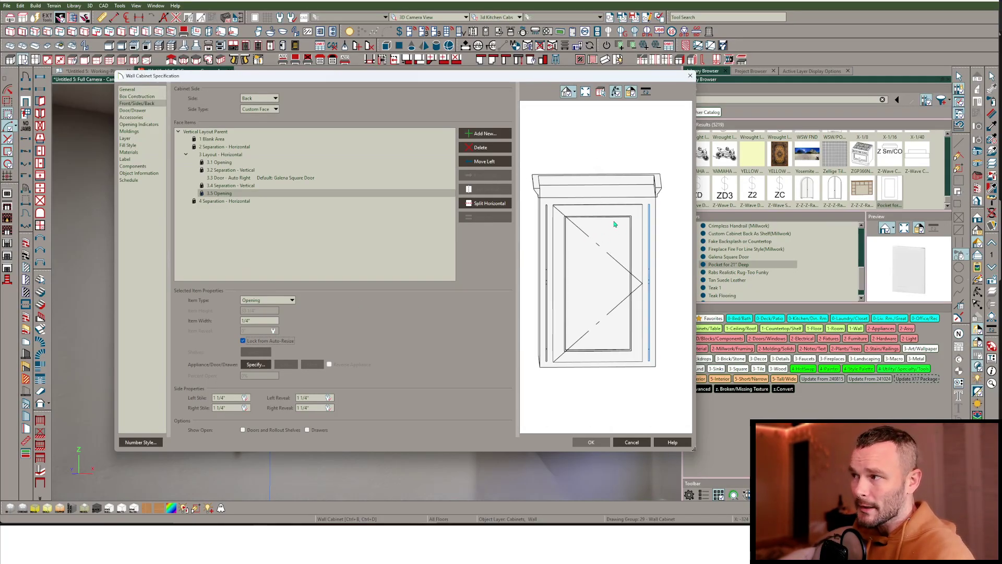
Delete both vertical separations from the back face layout.
{"action": "left_click", "coordinate": [648, 221]}
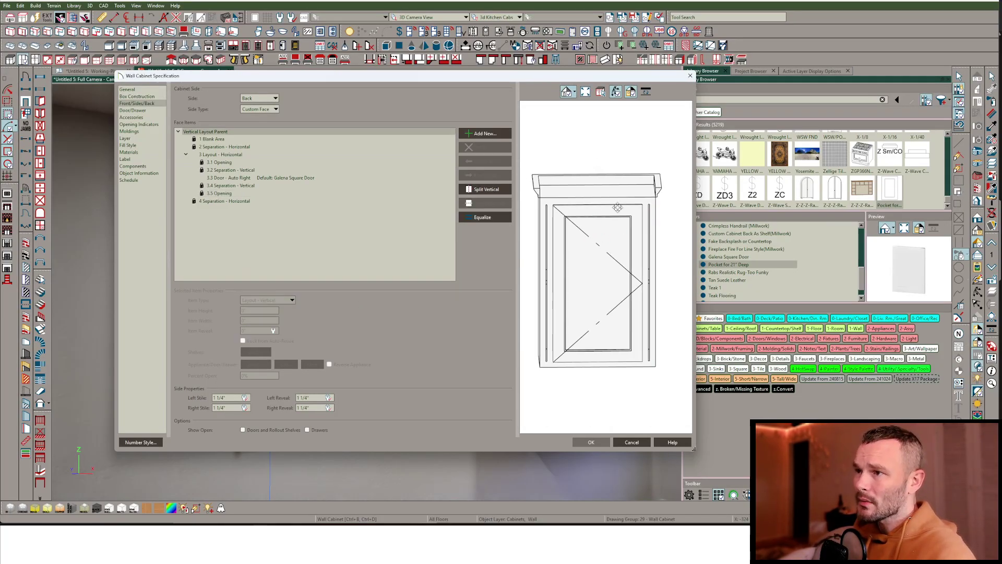
{"action": "left_click", "coordinate": [263, 178]}
{"action": "left_click", "coordinate": [264, 185]}
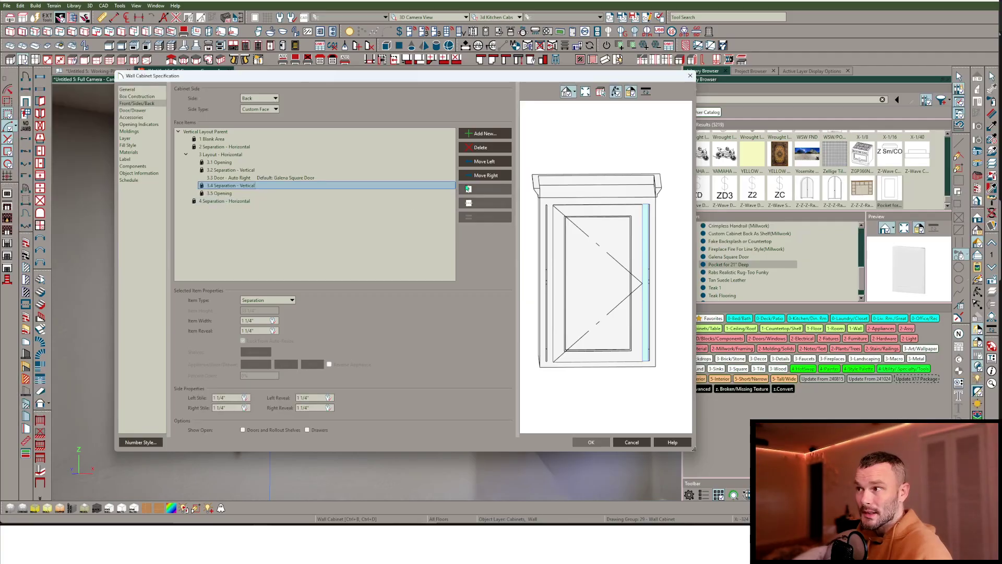
{"action": "left_click", "coordinate": [485, 149]}
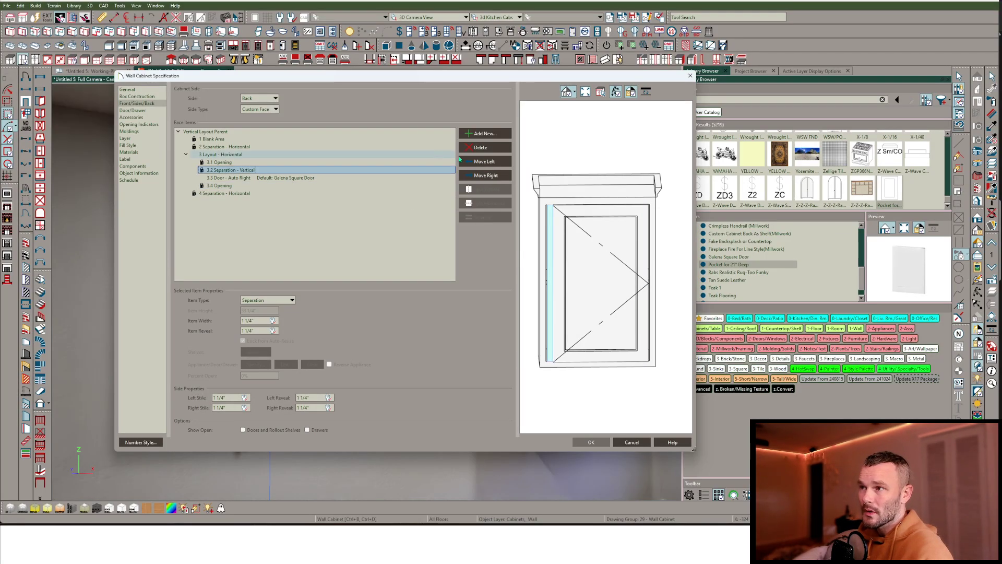
{"action": "left_click", "coordinate": [481, 149]}
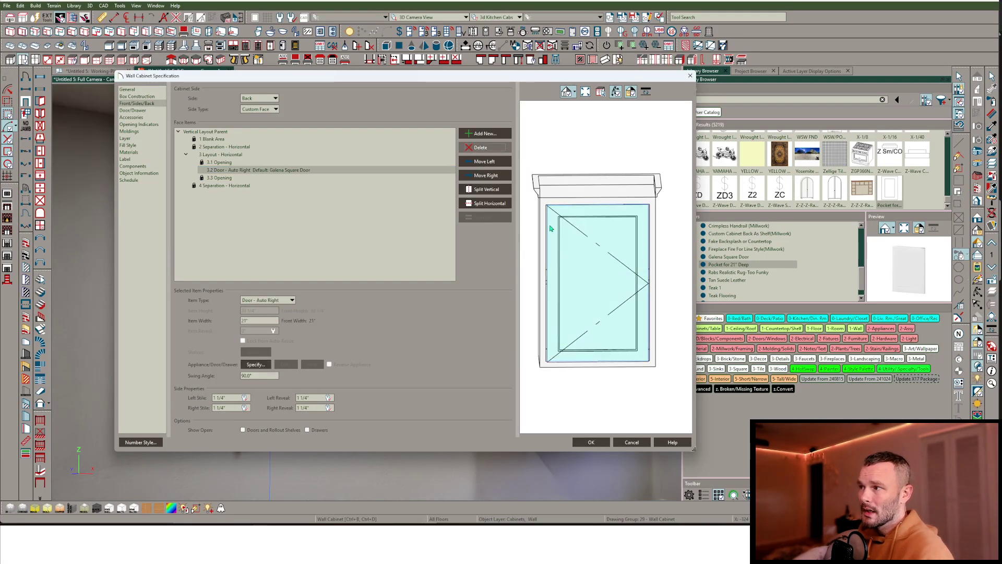
Check the horizontal separations, side openings and middle door in the back face layout.
{"action": "left_click", "coordinate": [222, 185]}
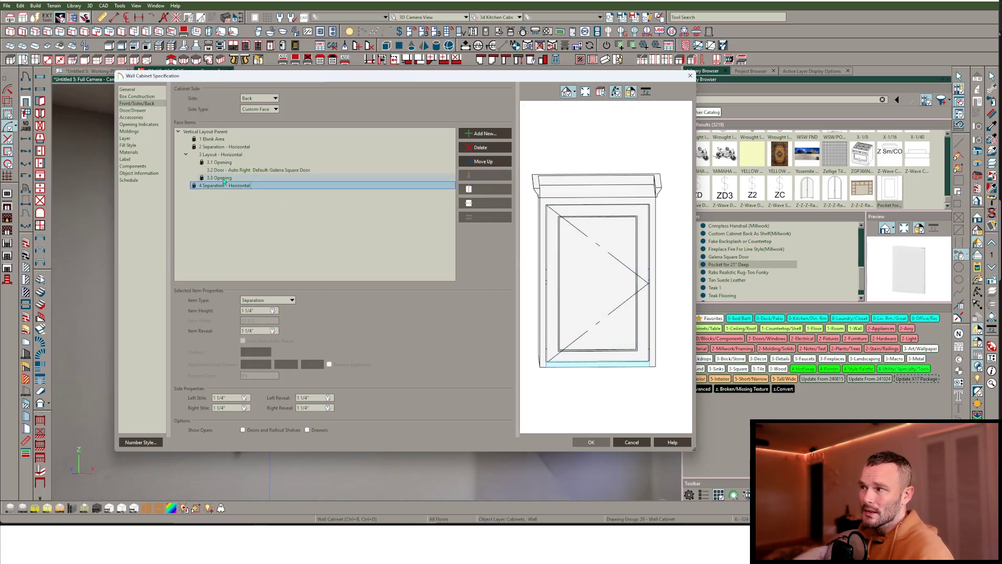
{"action": "left_click", "coordinate": [224, 147]}
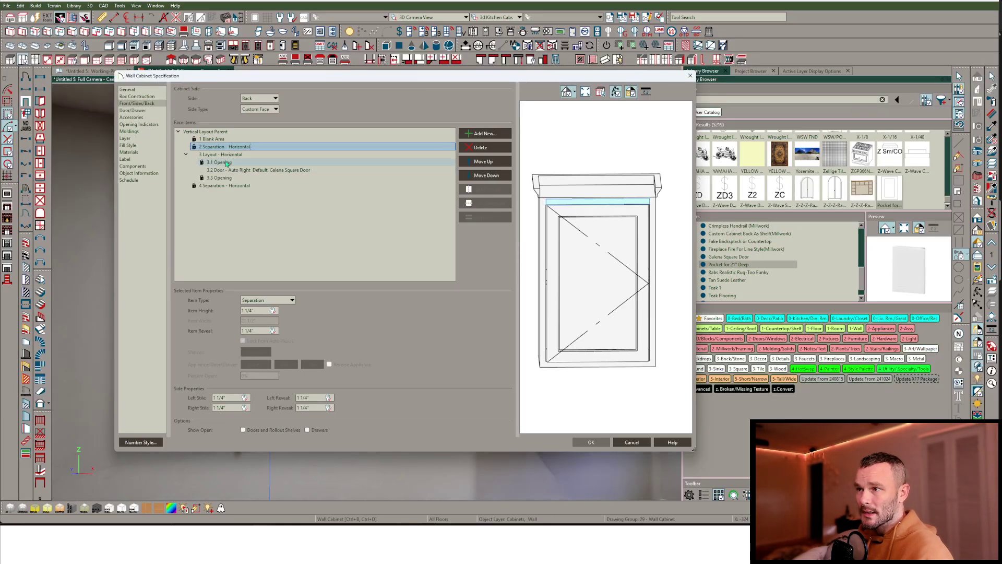
{"action": "left_click", "coordinate": [226, 163]}
{"action": "key", "text": "Up"}
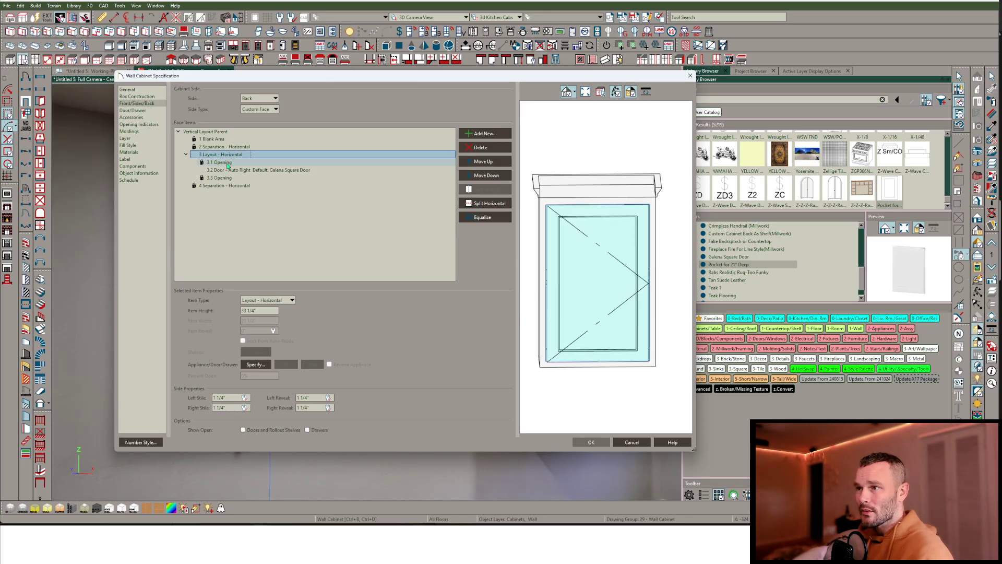
{"action": "key", "text": "Down"}
{"action": "left_click", "coordinate": [229, 171]}
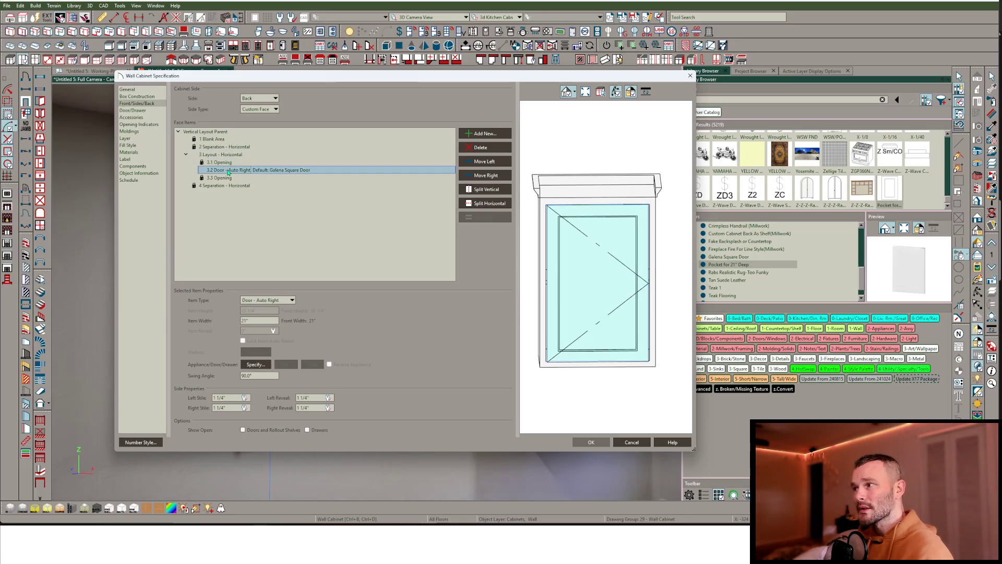
{"action": "left_click", "coordinate": [224, 178]}
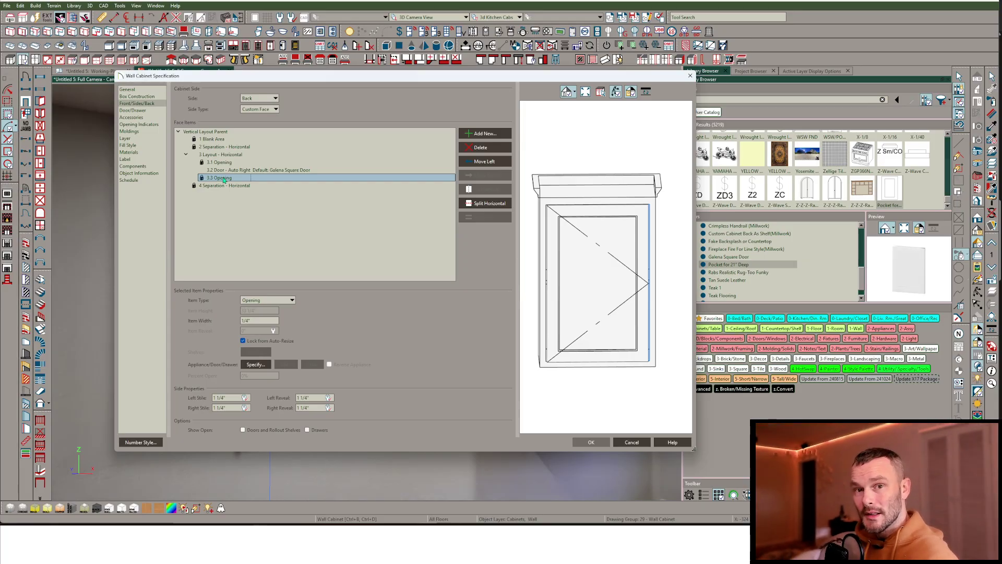
On the Front side, Split Vertical door 3, then split door 3.1 into two narrow doors.
{"action": "left_click", "coordinate": [268, 99]}
{"action": "left_click", "coordinate": [259, 106]}
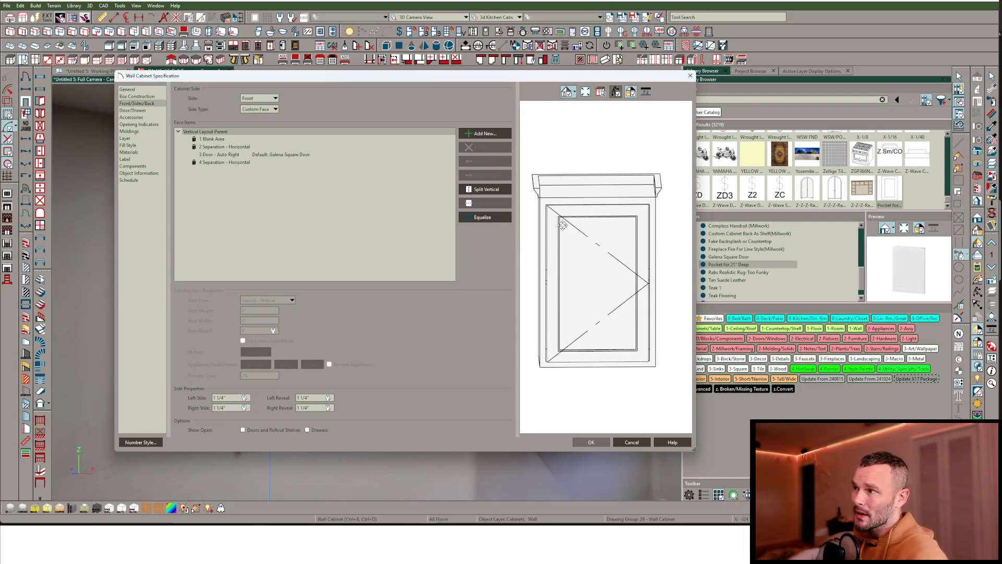
{"action": "mouse_move", "coordinate": [563, 224]}
{"action": "left_mouse_down"}
{"action": "mouse_move", "coordinate": [605, 230]}
{"action": "mouse_move", "coordinate": [582, 229]}
{"action": "left_mouse_up"}
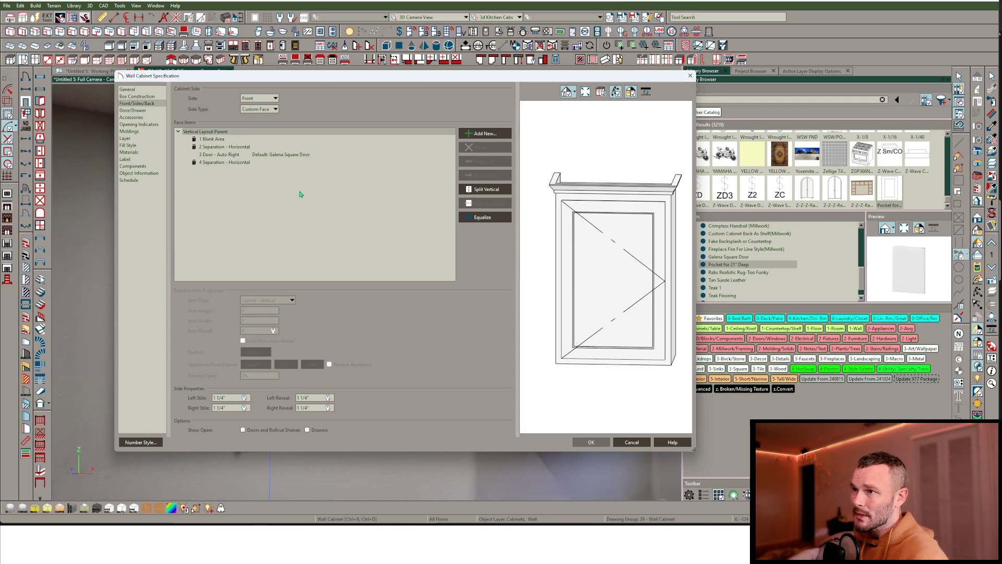
{"action": "left_click", "coordinate": [232, 155]}
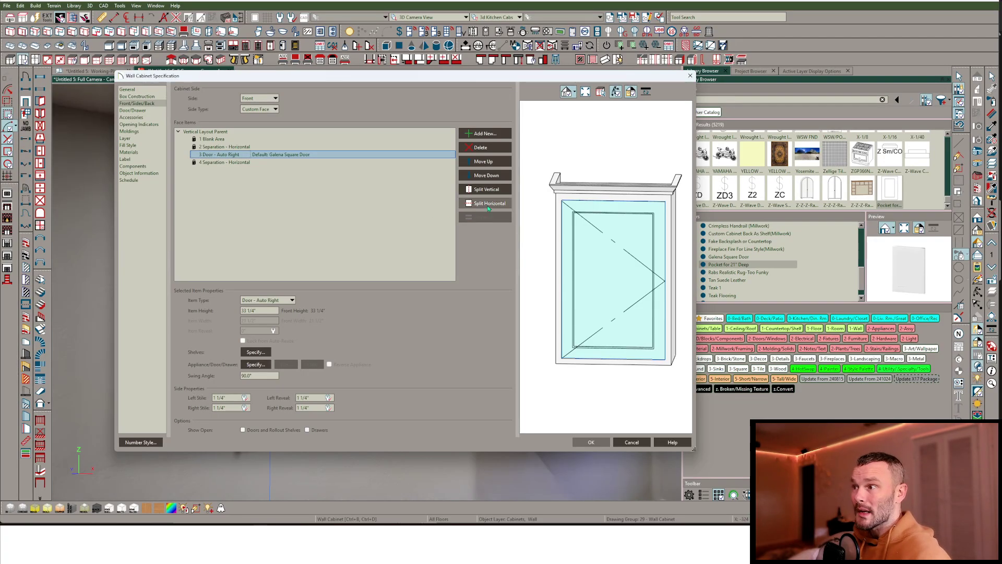
{"action": "left_click", "coordinate": [486, 189]}
{"action": "left_click", "coordinate": [240, 163]}
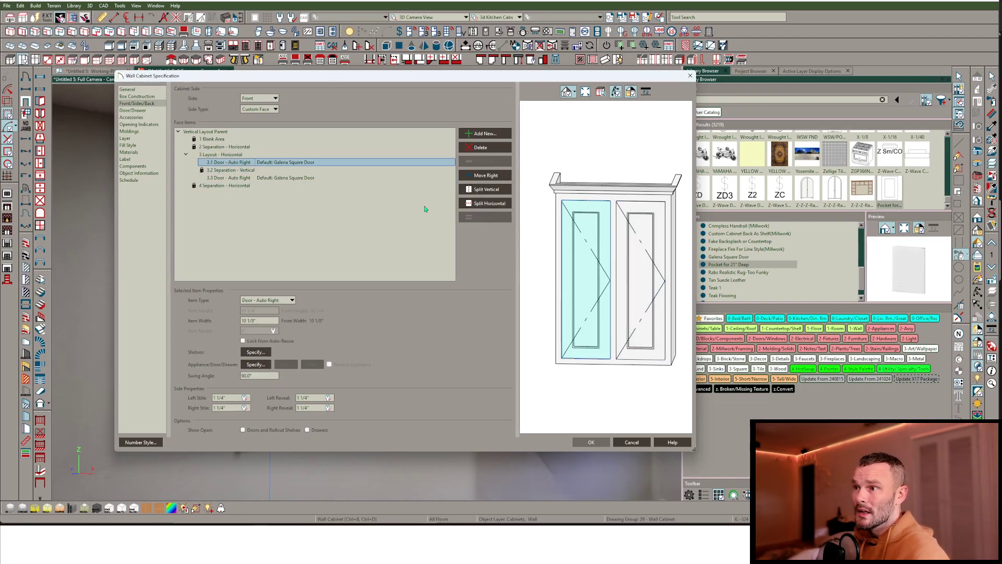
{"action": "left_click", "coordinate": [495, 192]}
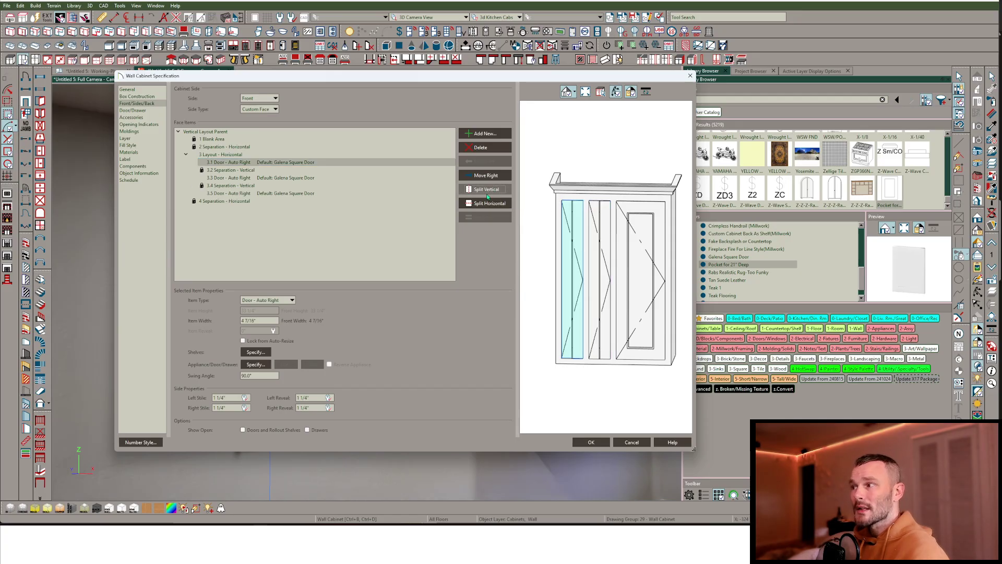
Make item 3.1 an Opening with Manual shelves and a 1" item width.
{"action": "left_click", "coordinate": [267, 300]}
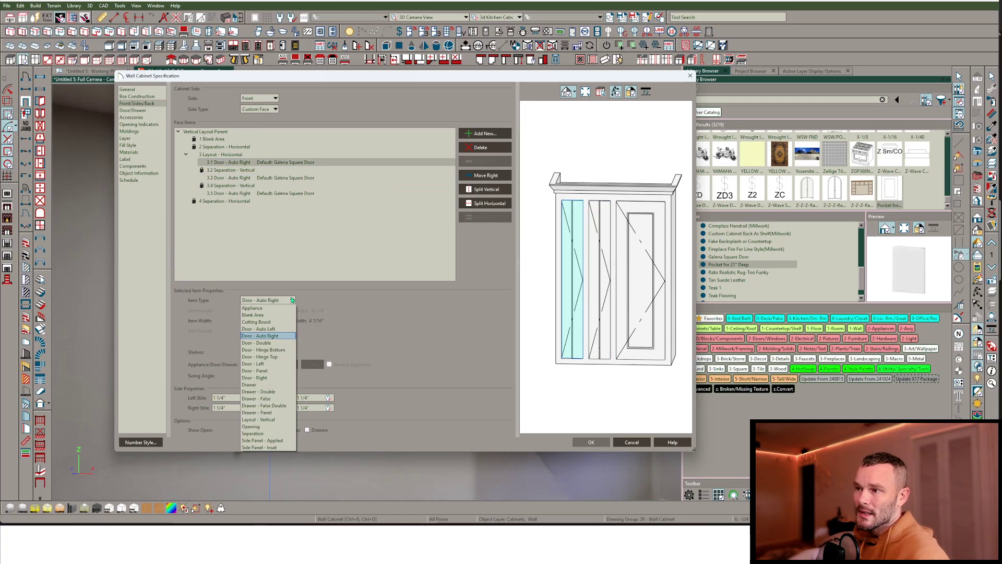
{"action": "left_click", "coordinate": [266, 427]}
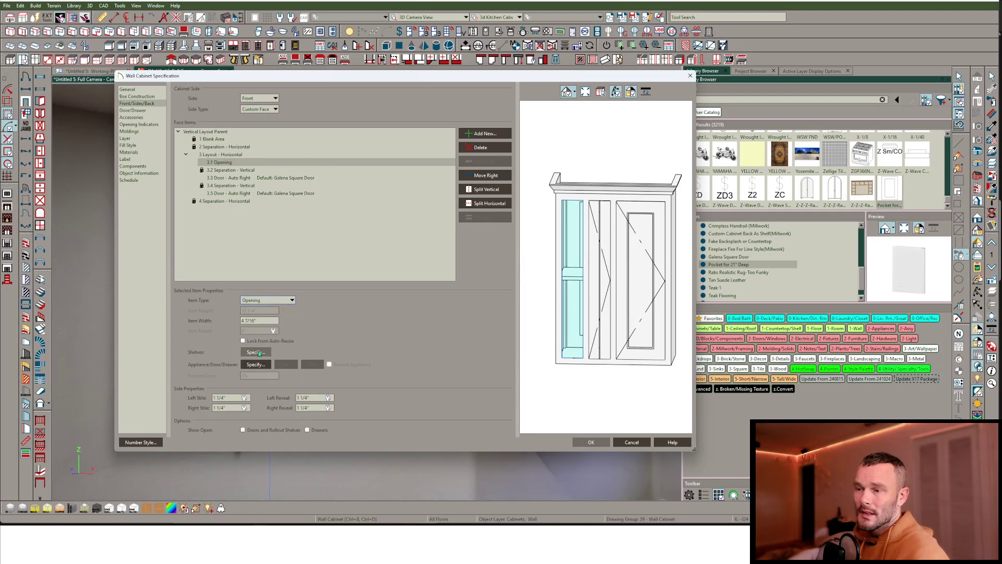
{"action": "left_click", "coordinate": [256, 352]}
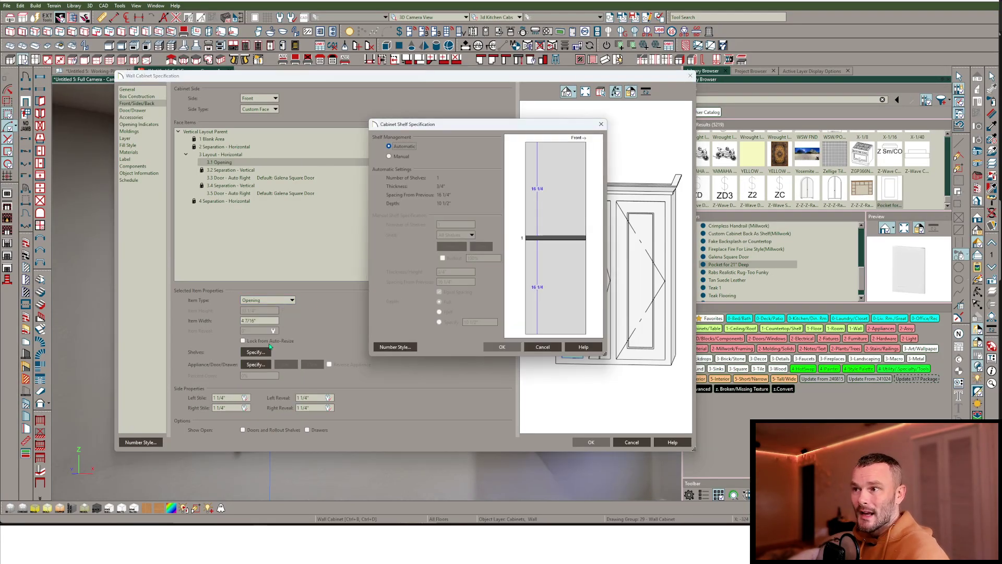
{"action": "left_click", "coordinate": [389, 157]}
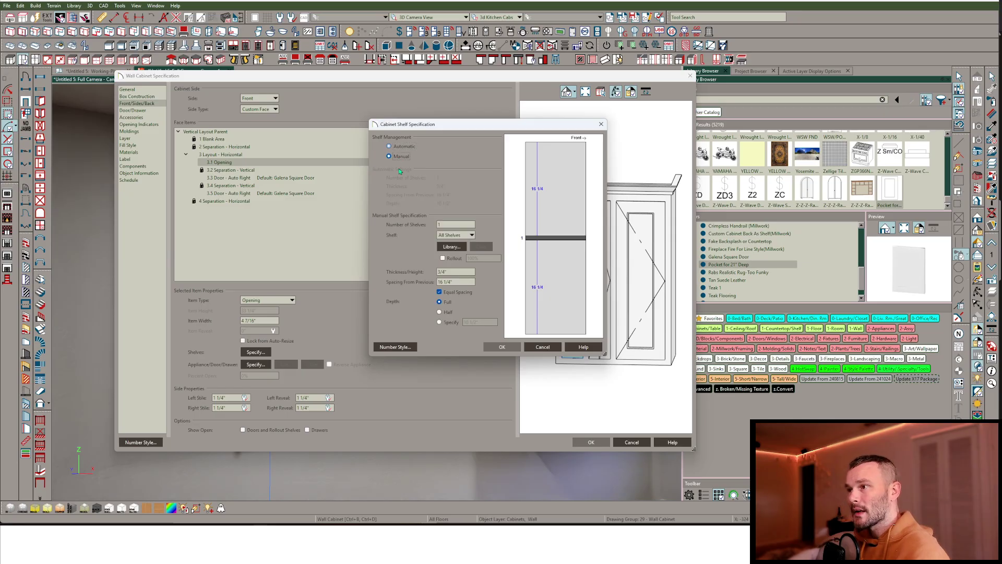
{"action": "key", "text": "Return"}
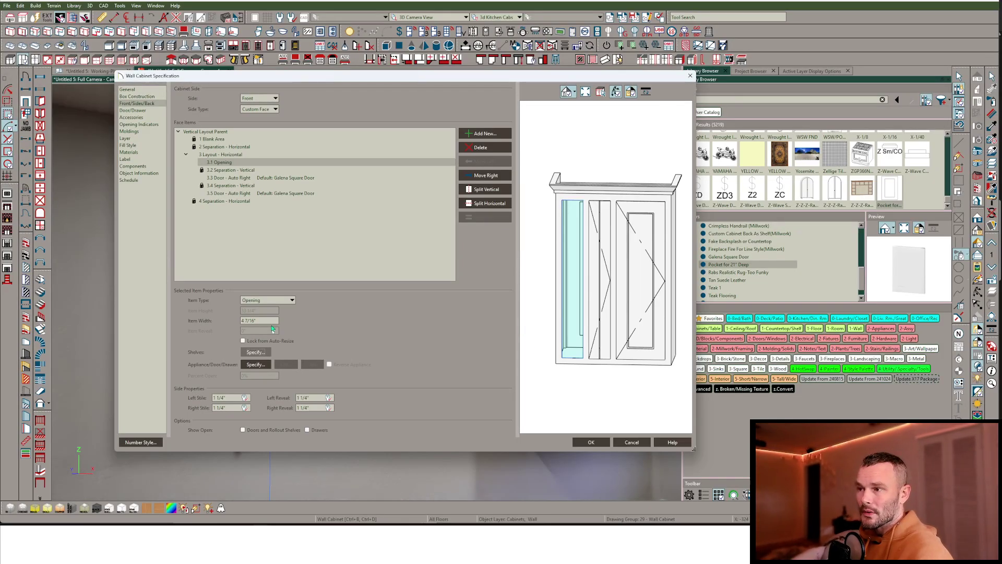
{"action": "left_click", "coordinate": [264, 320]}
{"action": "type", "text": "1"}
{"action": "key", "text": "Tab"}
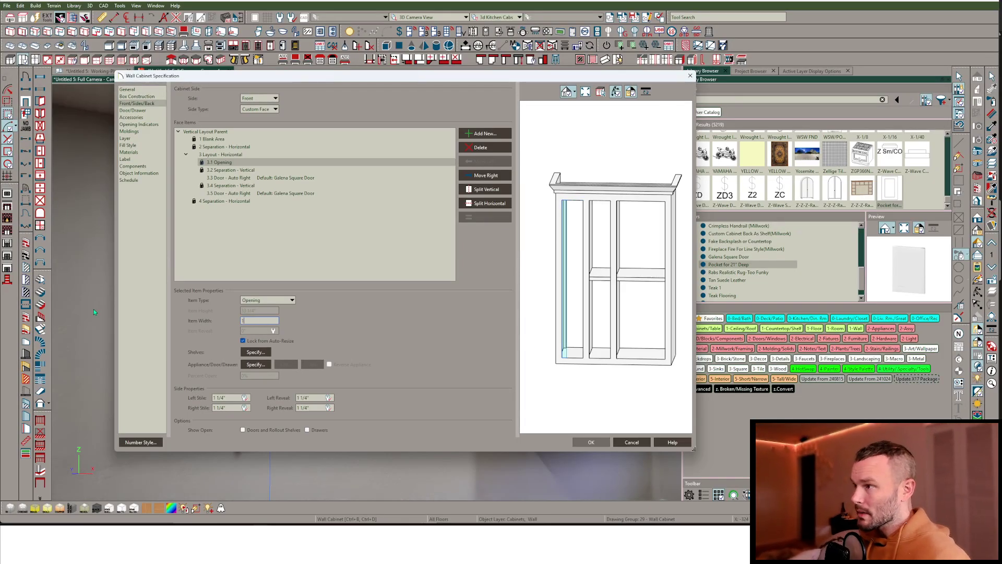
Change section 3.5 from a door to an Opening with a 1" width.
{"action": "left_click", "coordinate": [221, 163]}
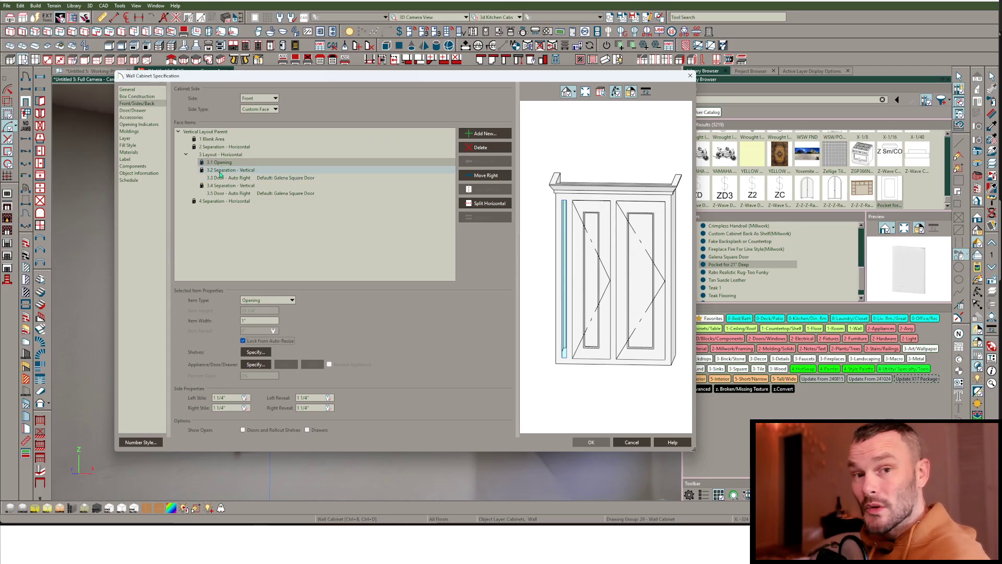
{"action": "left_click", "coordinate": [250, 178]}
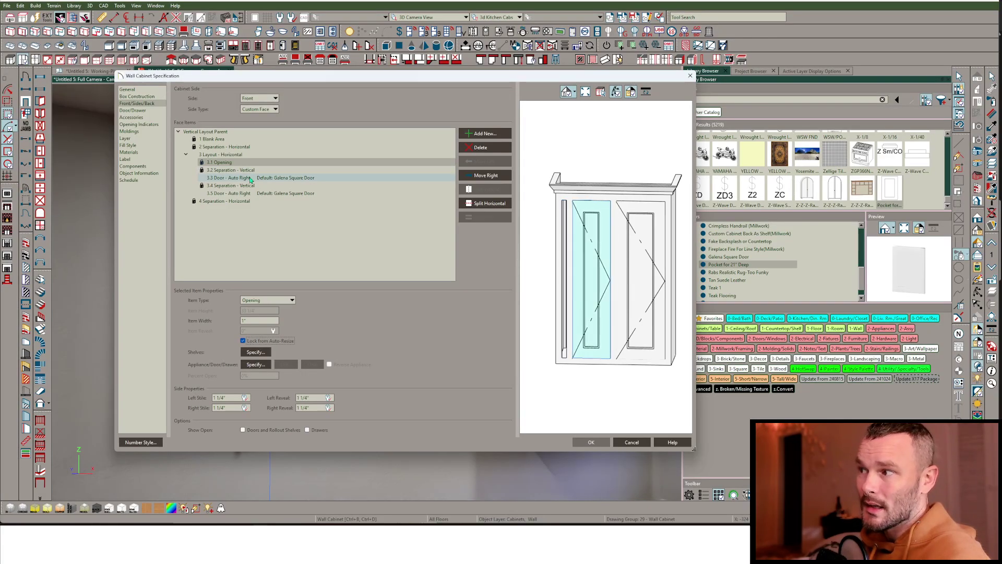
{"action": "left_click", "coordinate": [231, 194]}
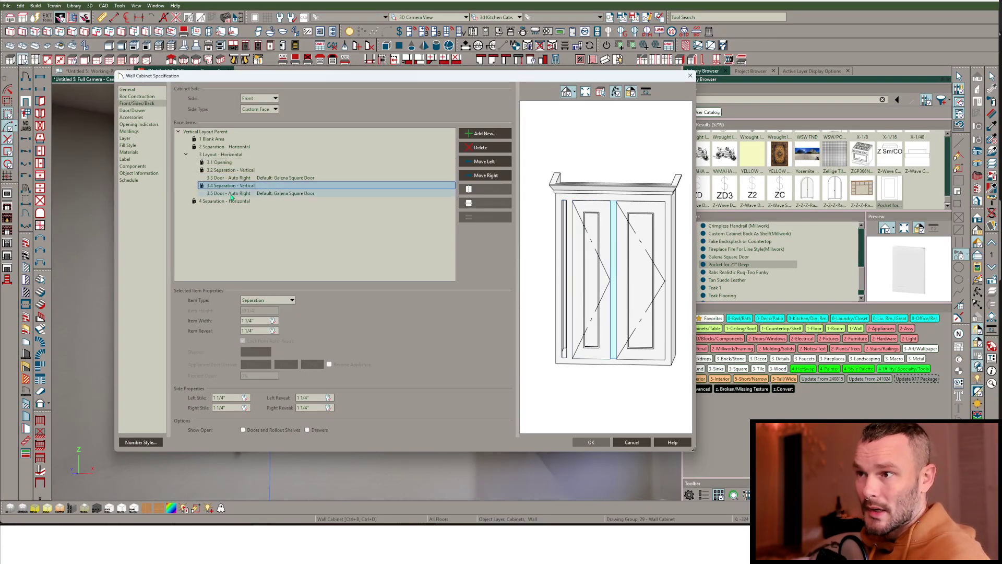
{"action": "left_click", "coordinate": [267, 300]}
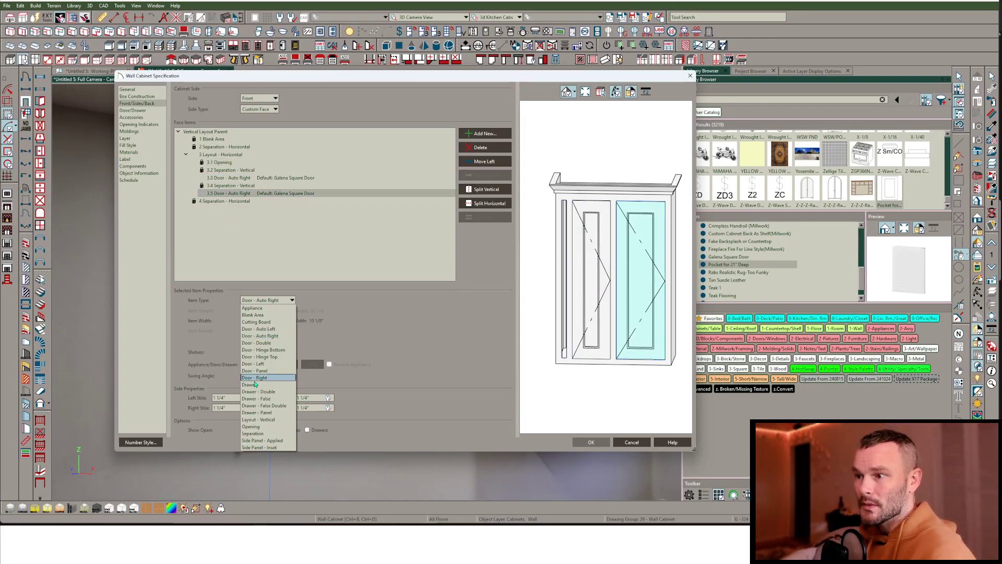
{"action": "left_click", "coordinate": [257, 421]}
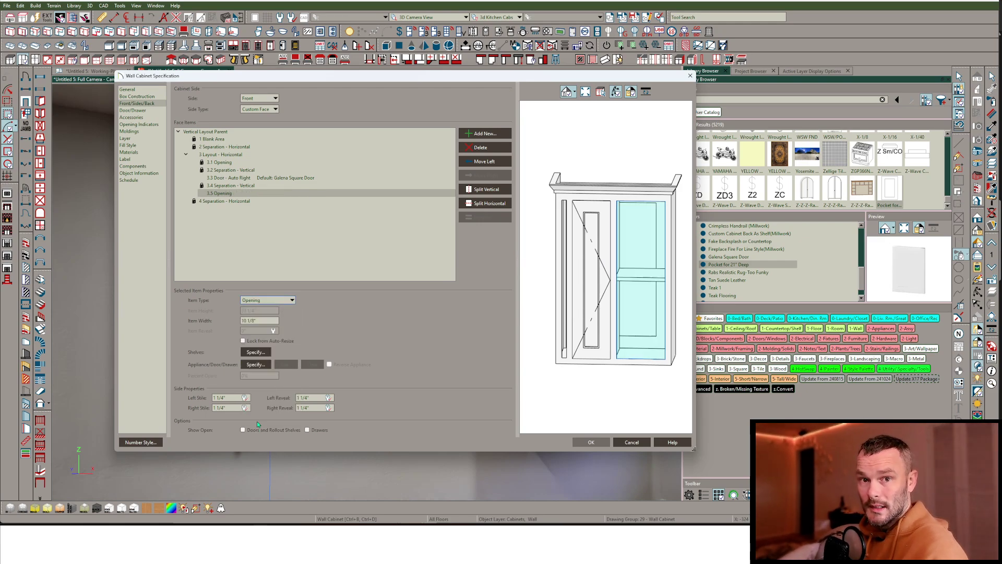
{"action": "left_click", "coordinate": [255, 352]}
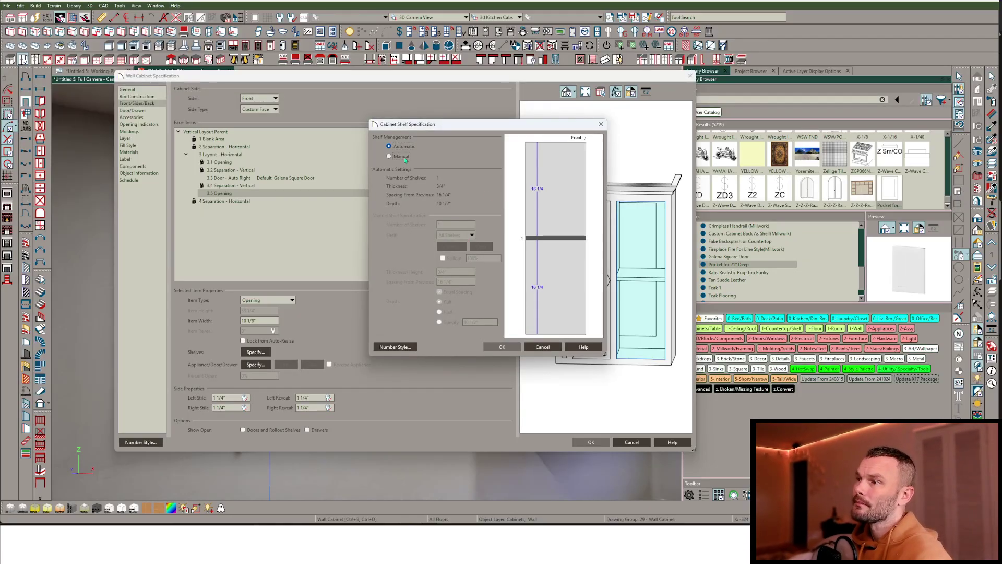
{"action": "key", "text": "Return"}
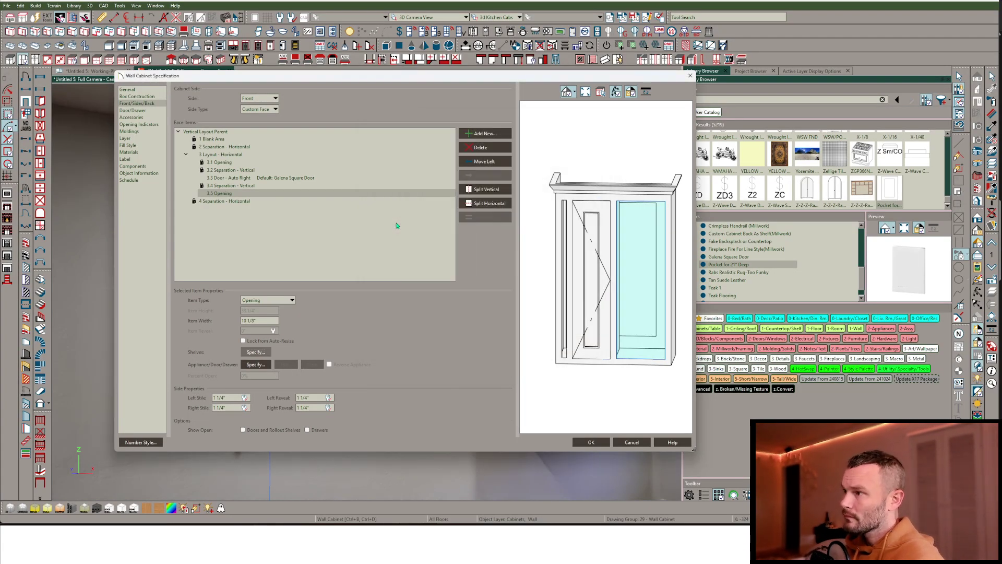
{"action": "double_click", "coordinate": [259, 320]}
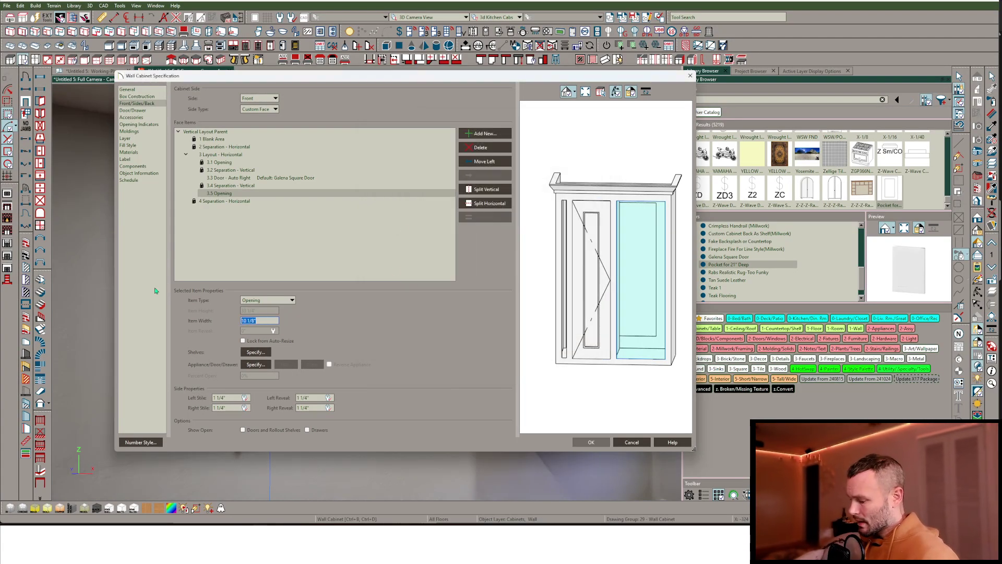
{"action": "type", "text": "1"}
{"action": "key", "text": "Tab"}
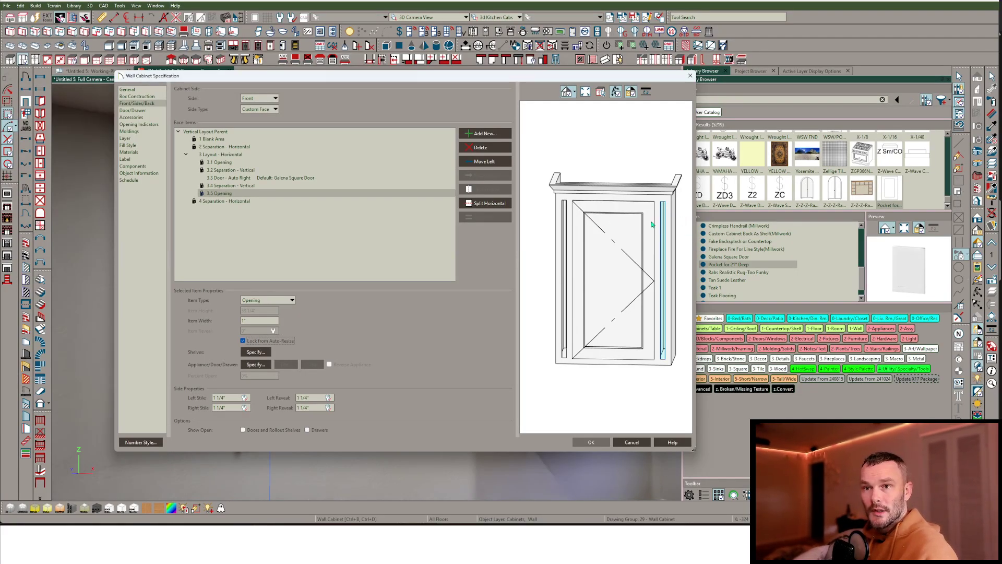
Change section 3.3 from a door to an Opening.
{"action": "left_click", "coordinate": [259, 177]}
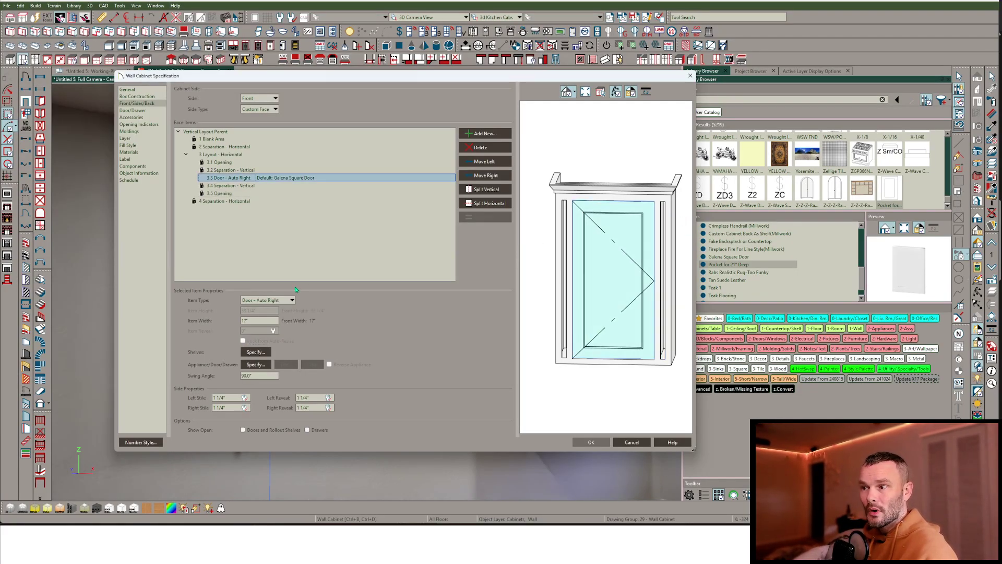
{"action": "left_click", "coordinate": [284, 300]}
{"action": "left_click", "coordinate": [274, 423]}
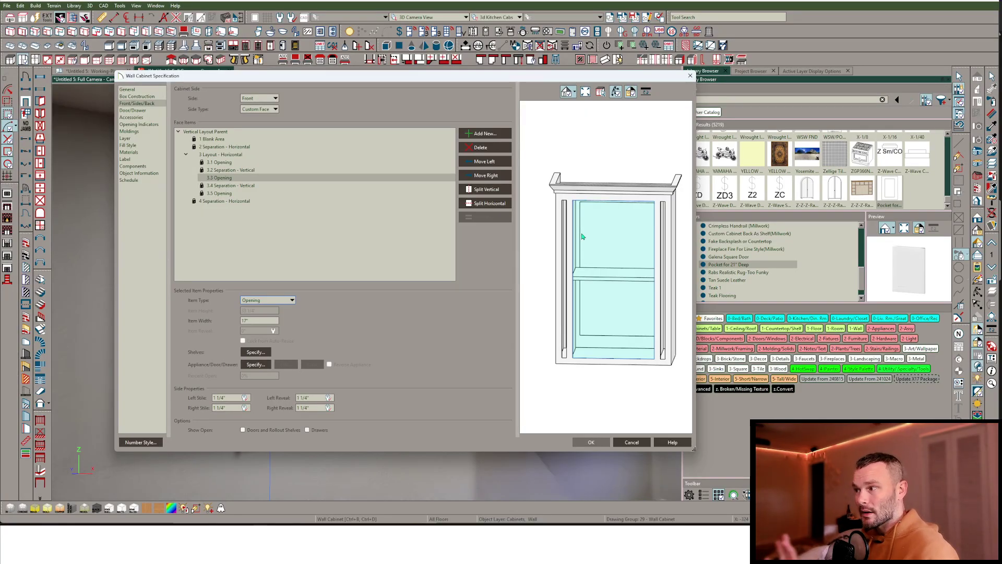
Apply the cabinet changes so it shows as an open shelved box.
{"action": "left_click", "coordinate": [595, 442]}
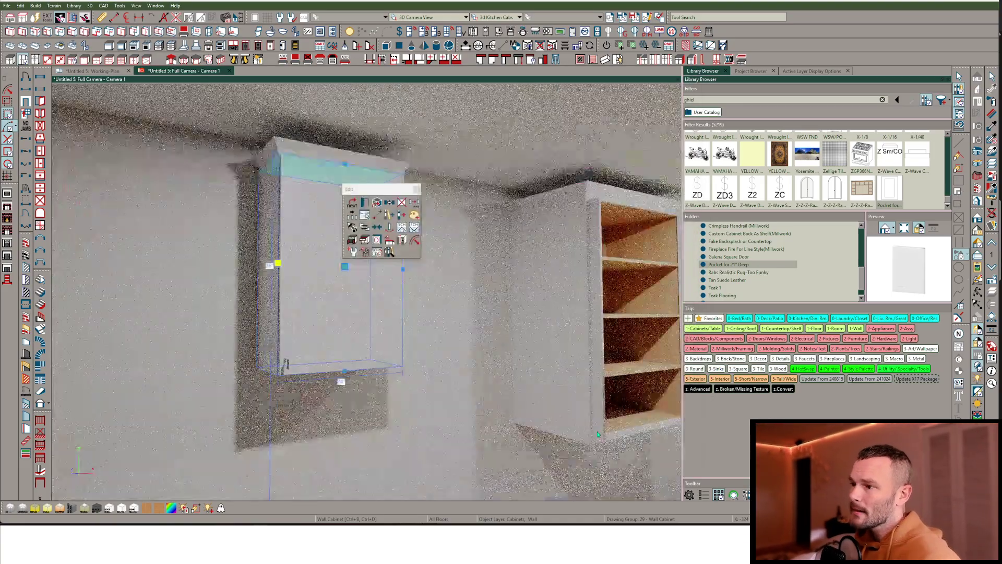
{"action": "scroll", "coordinate": [243, 316], "scroll_direction": "up", "scroll_amount": 5}
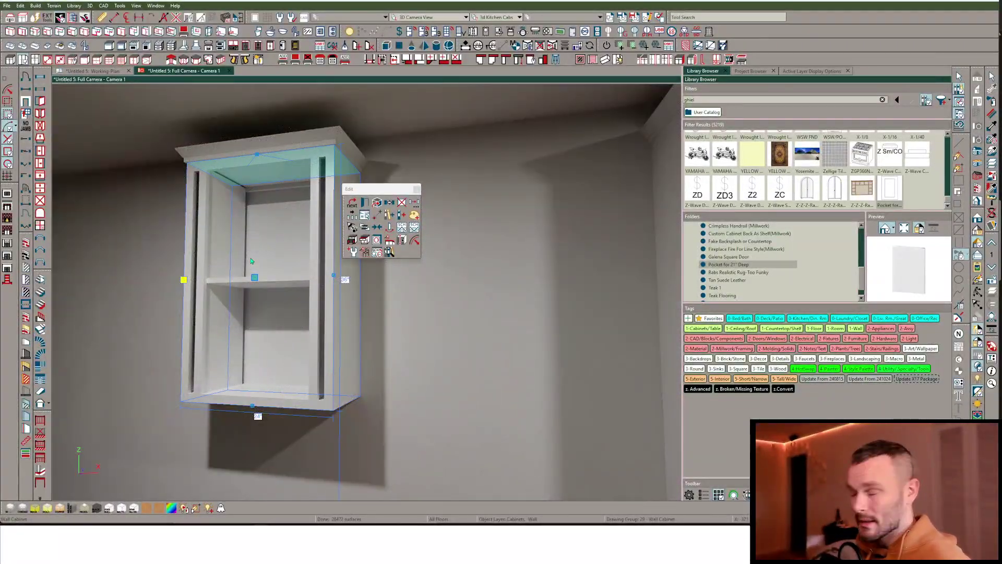
{"action": "scroll", "coordinate": [251, 261], "scroll_direction": "down", "scroll_amount": 3}
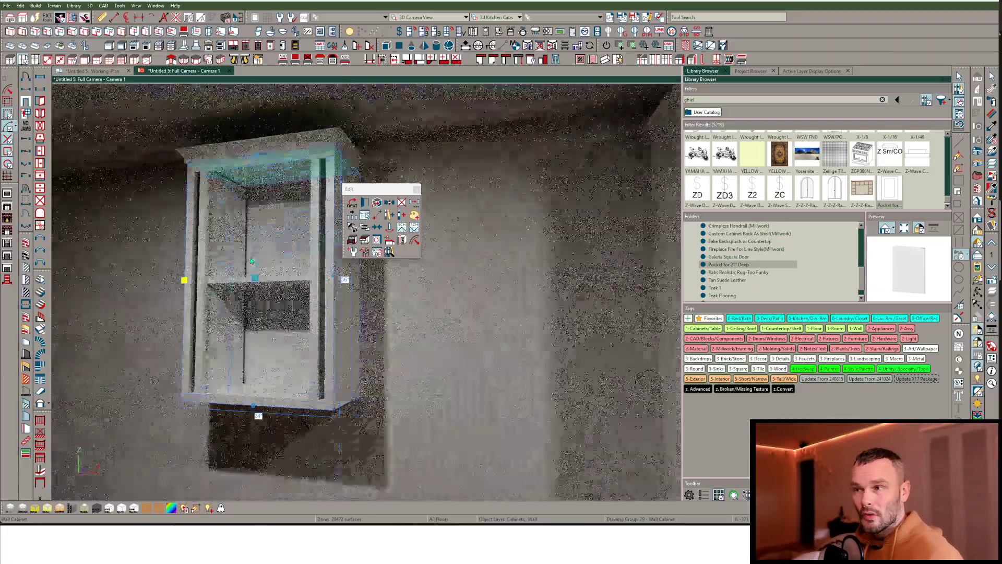
Bring the loose door on the floor into view and select its handle hardware.
{"action": "middle_click_drag", "start_coordinate": [251, 260], "coordinate": [220, 230]}
{"action": "middle_click_drag", "start_coordinate": [330, 448], "coordinate": [360, 408]}
{"action": "left_click", "coordinate": [329, 417]}
{"action": "scroll", "coordinate": [336, 424], "scroll_direction": "up", "scroll_amount": 4}
{"action": "left_click", "coordinate": [360, 406]}
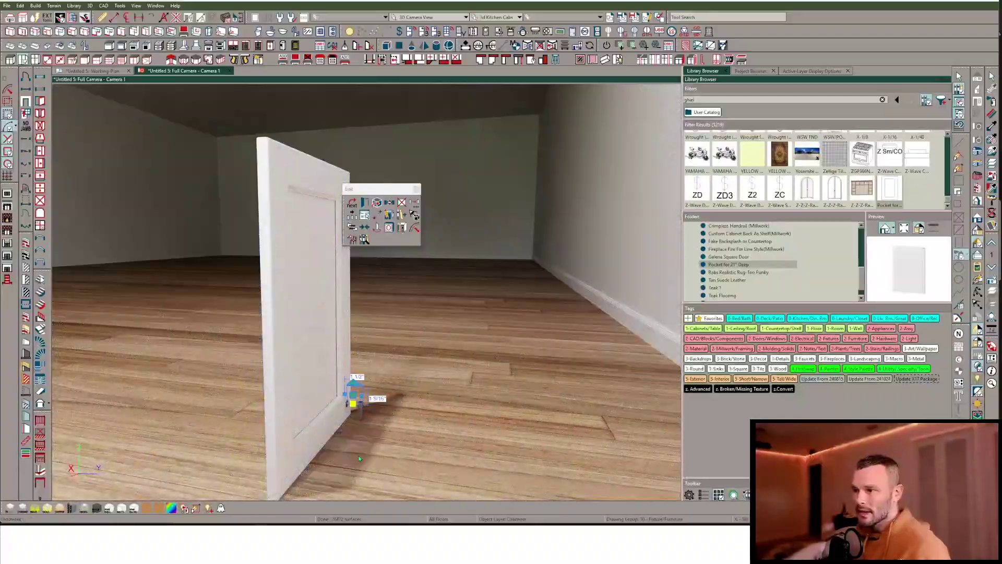
Add the door to the handle selection, convert both to a Cabinet Door/Drawer symbol, and open its specification.
{"action": "left_click", "coordinate": [320, 338], "text": "shift"}
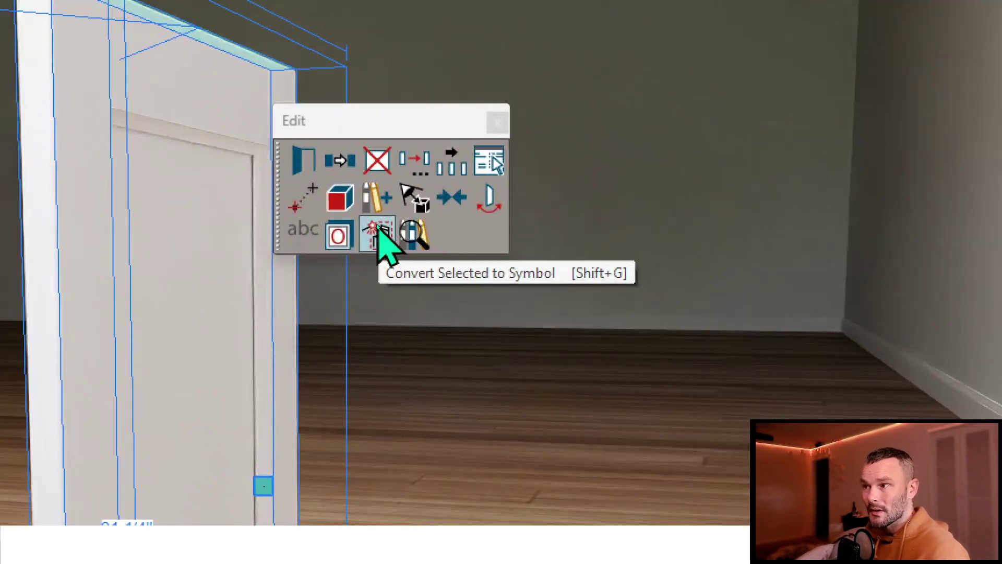
{"action": "left_click", "coordinate": [377, 235]}
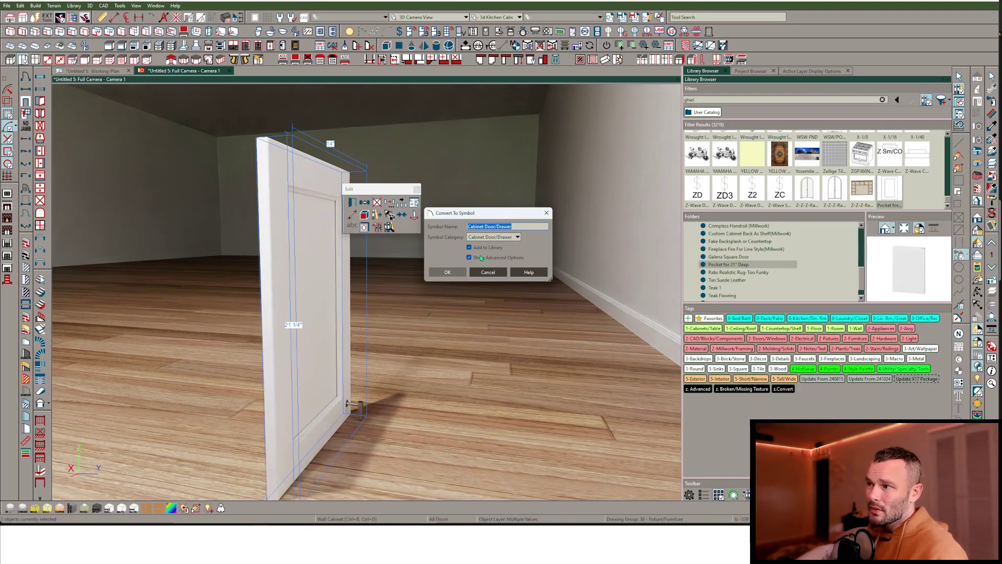
{"action": "left_click", "coordinate": [447, 273]}
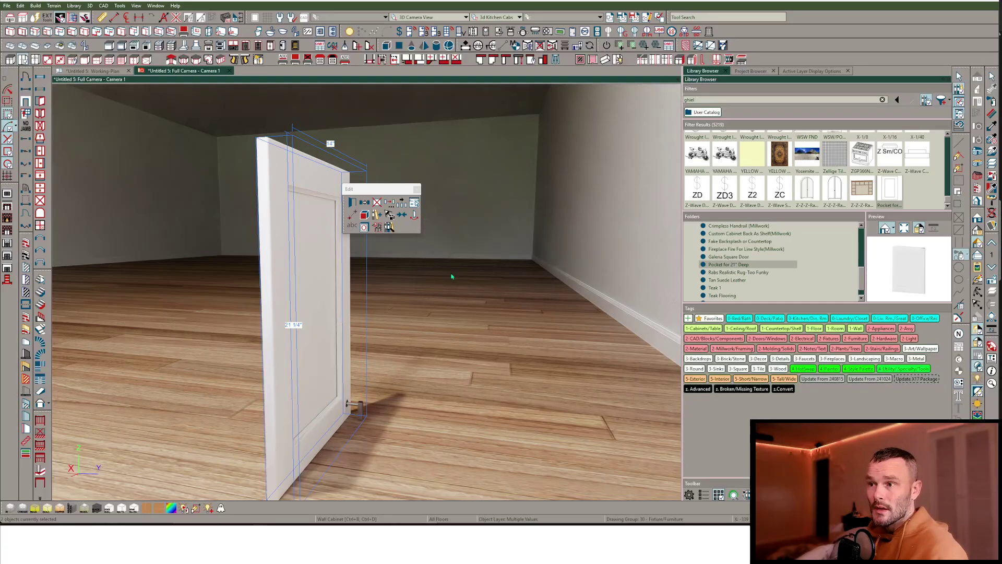
{"action": "key", "text": "ctrl+e"}
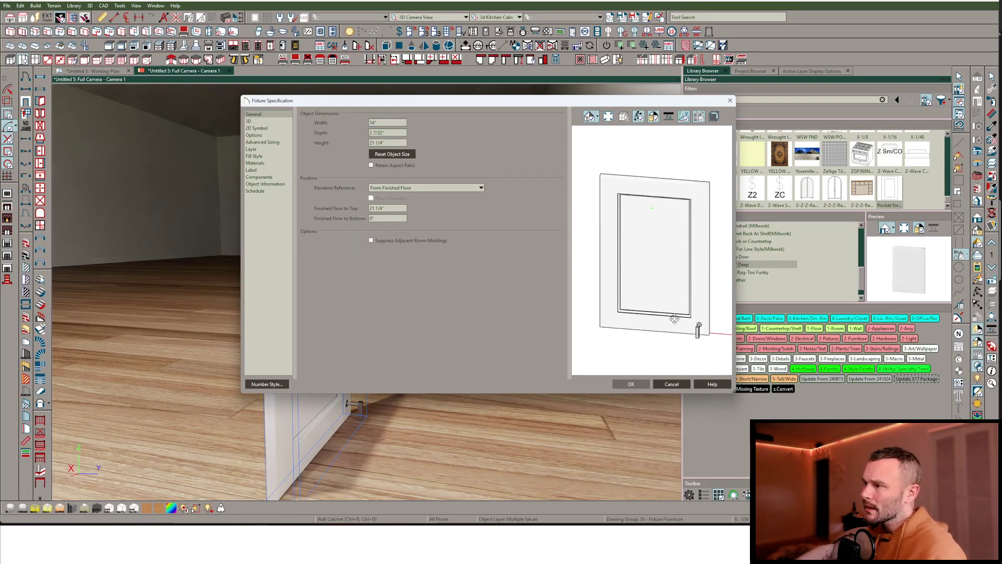
Rotate the door symbol's 3D geometry 90° and orbit the preview to check it.
{"action": "left_click_drag", "start_coordinate": [674, 318], "coordinate": [718, 267]}
{"action": "left_click_drag", "start_coordinate": [662, 327], "coordinate": [640, 324]}
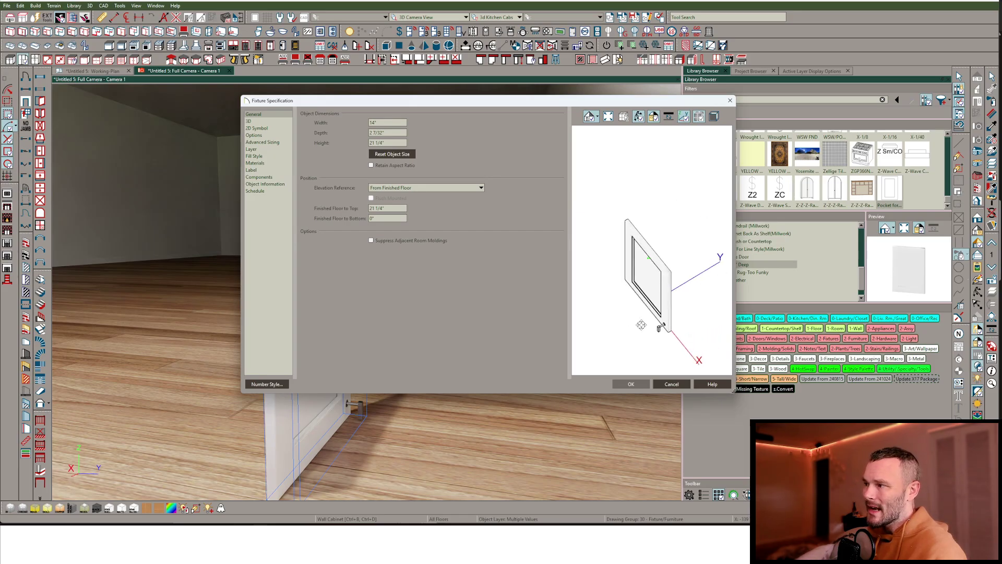
{"action": "left_click", "coordinate": [258, 122]}
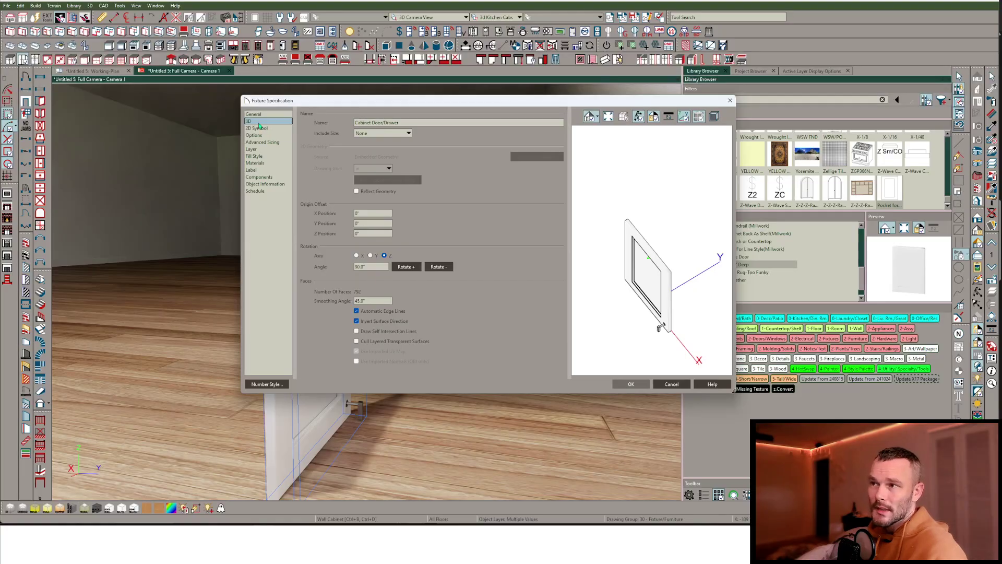
{"action": "left_click", "coordinate": [404, 268]}
{"action": "left_click_drag", "start_coordinate": [624, 264], "coordinate": [461, 287]}
{"action": "left_click_drag", "start_coordinate": [612, 292], "coordinate": [689, 273]}
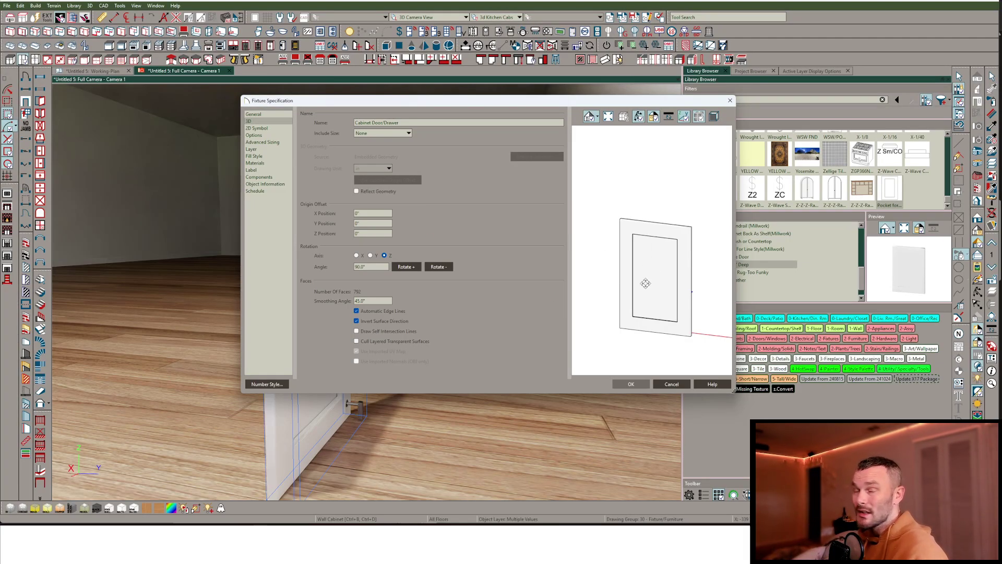
Set the door's width stretch planes at -4 3/8" and 4 3/8" with uniform stretch between them.
{"action": "left_click", "coordinate": [261, 142]}
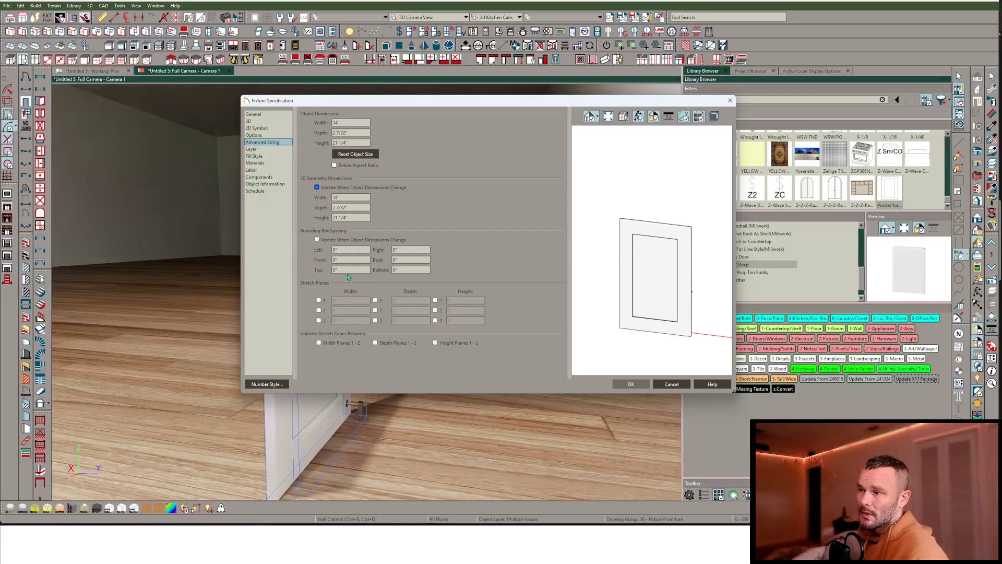
{"action": "left_click", "coordinate": [318, 300]}
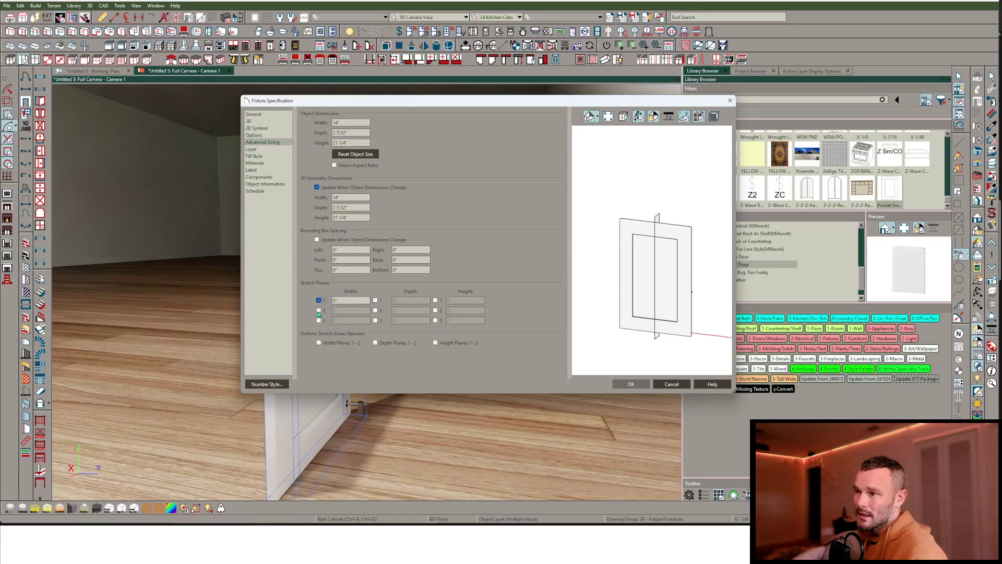
{"action": "left_click", "coordinate": [318, 310]}
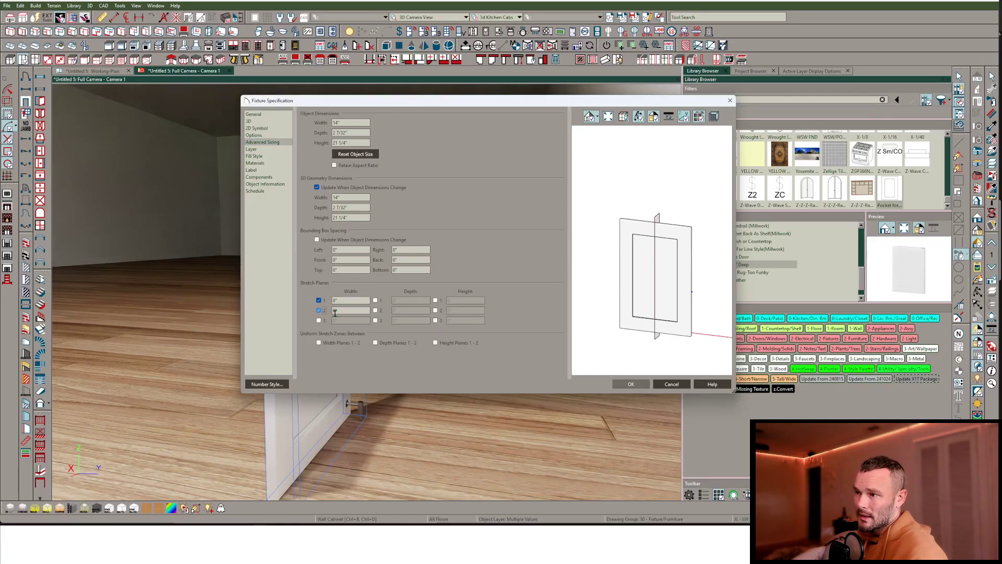
{"action": "left_click", "coordinate": [359, 121]}
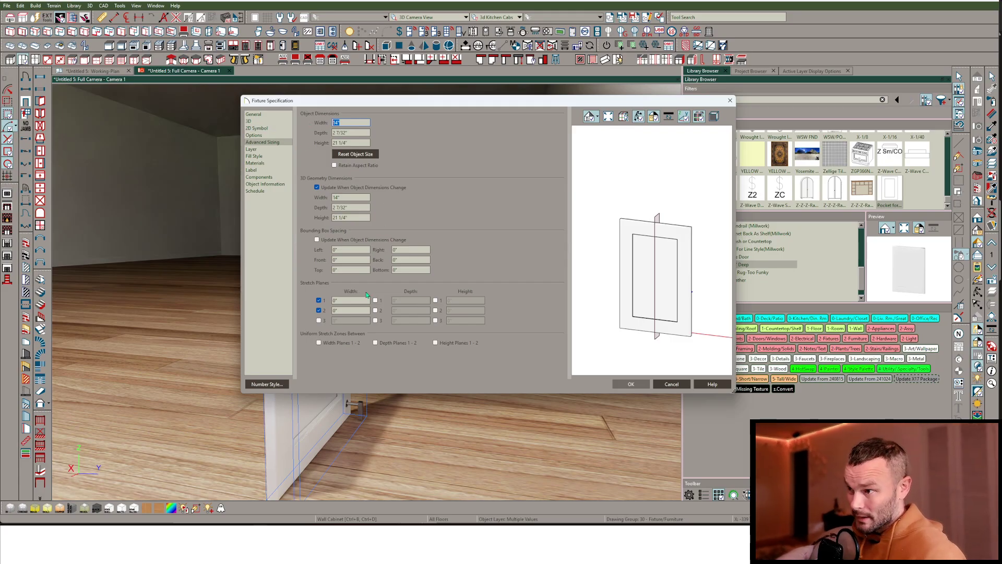
{"action": "left_click", "coordinate": [350, 300]}
{"action": "key", "text": "Tab"}
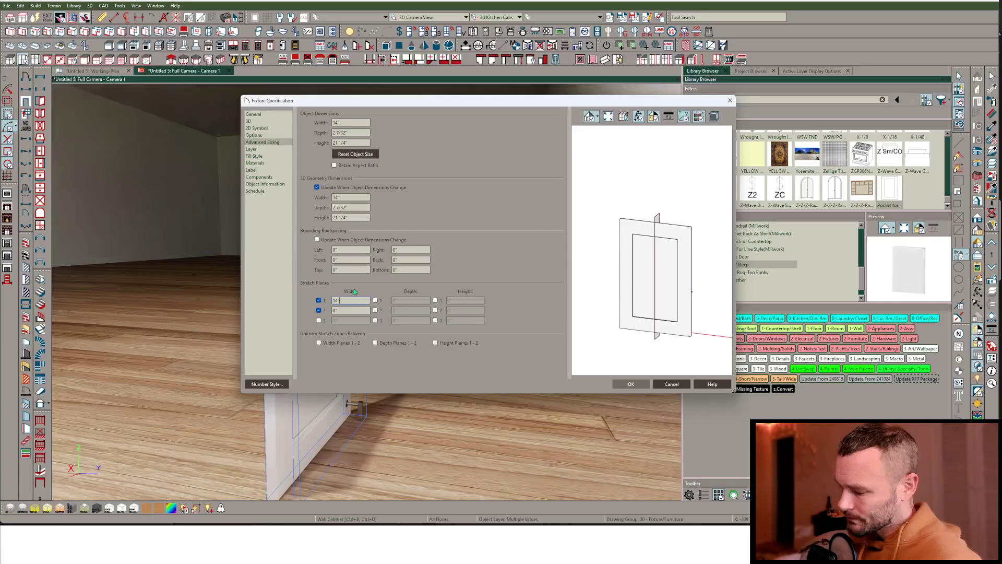
{"action": "type", "text": "7"}
{"action": "key", "text": "Tab"}
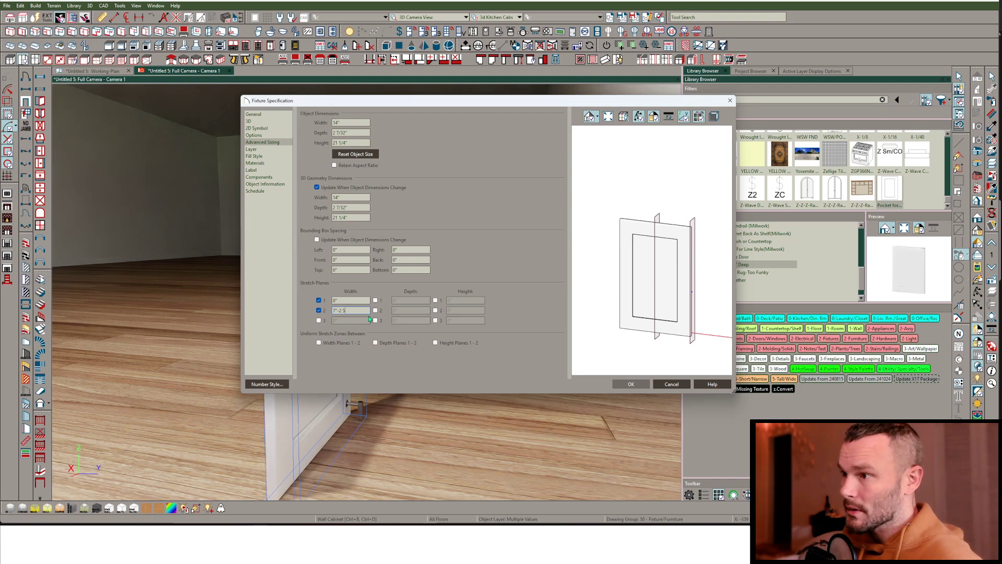
{"action": "key", "text": "Tab"}
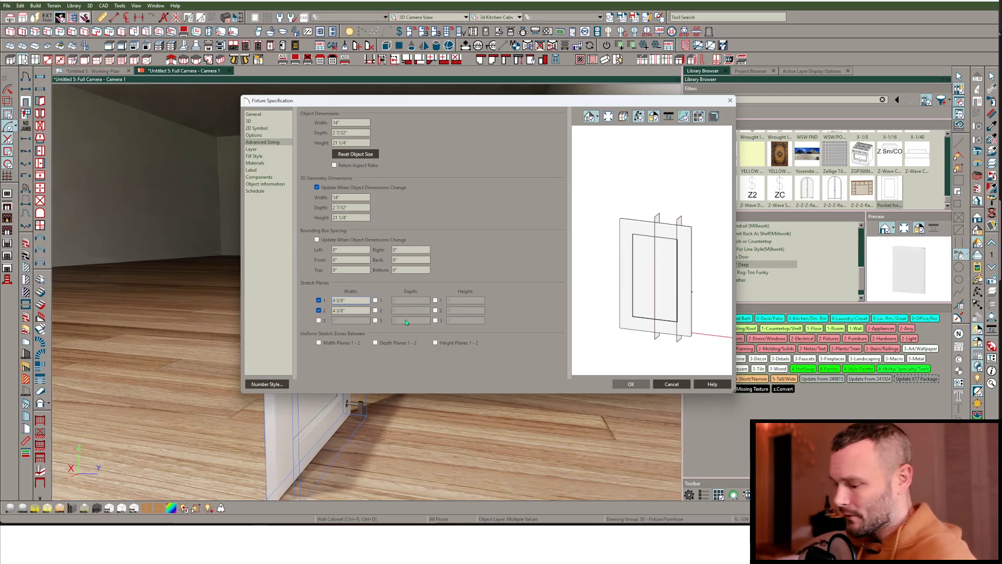
{"action": "type", "text": "-"}
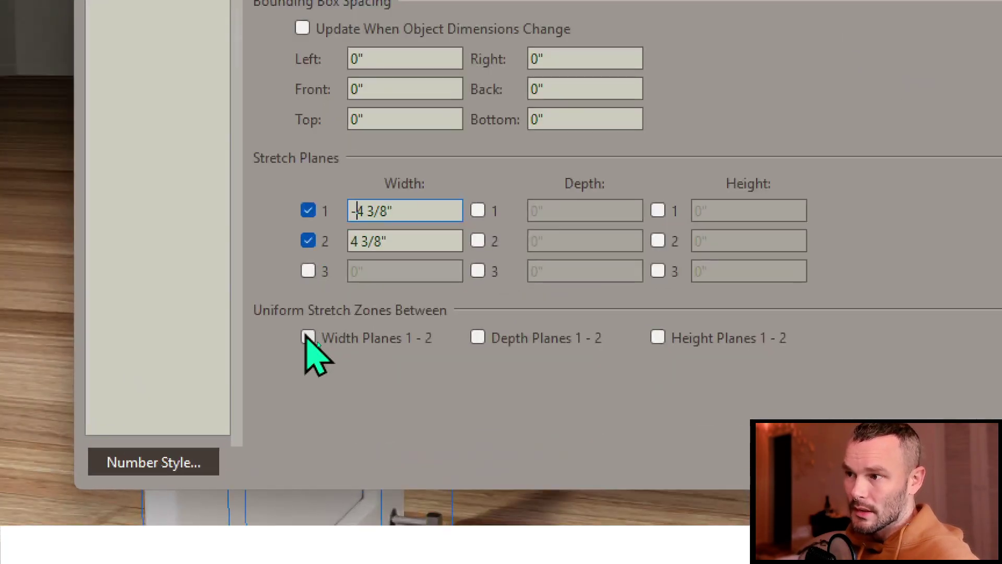
{"action": "left_click", "coordinate": [318, 343]}
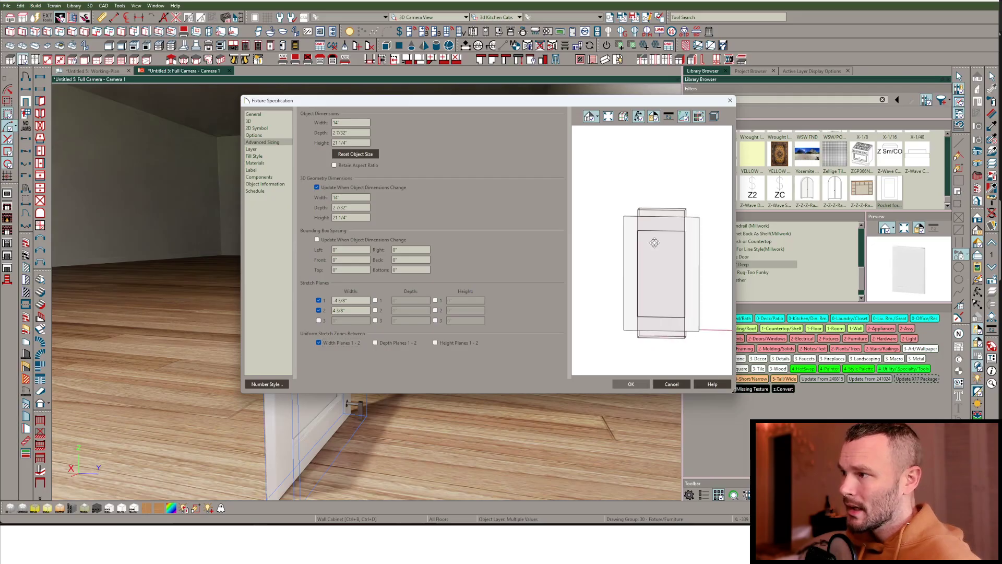
Enable height stretch planes 1 and 2 and place the lower one at 2 5/8".
{"action": "scroll", "coordinate": [656, 261], "scroll_direction": "up", "scroll_amount": 2}
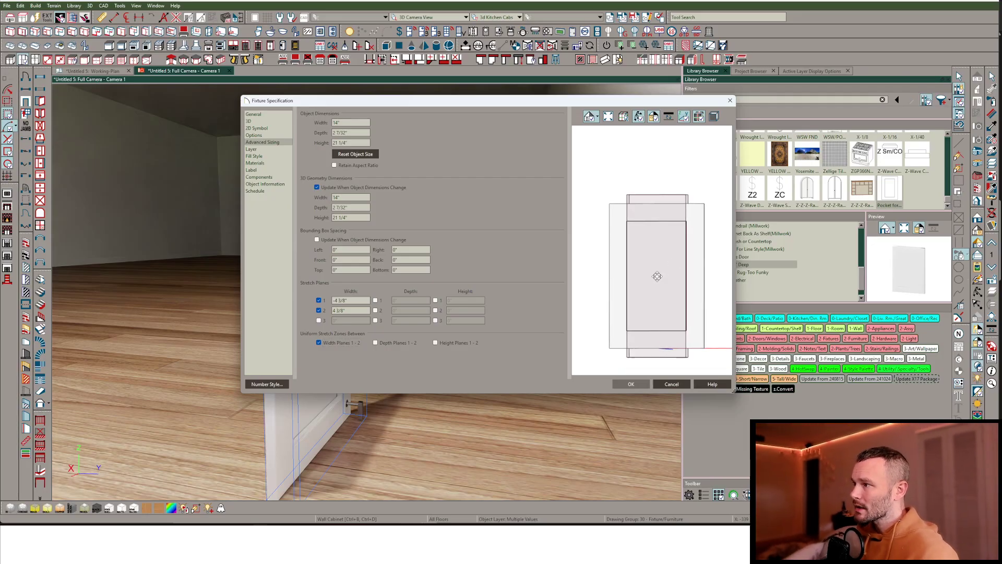
{"action": "left_click_drag", "start_coordinate": [657, 276], "coordinate": [657, 190]}
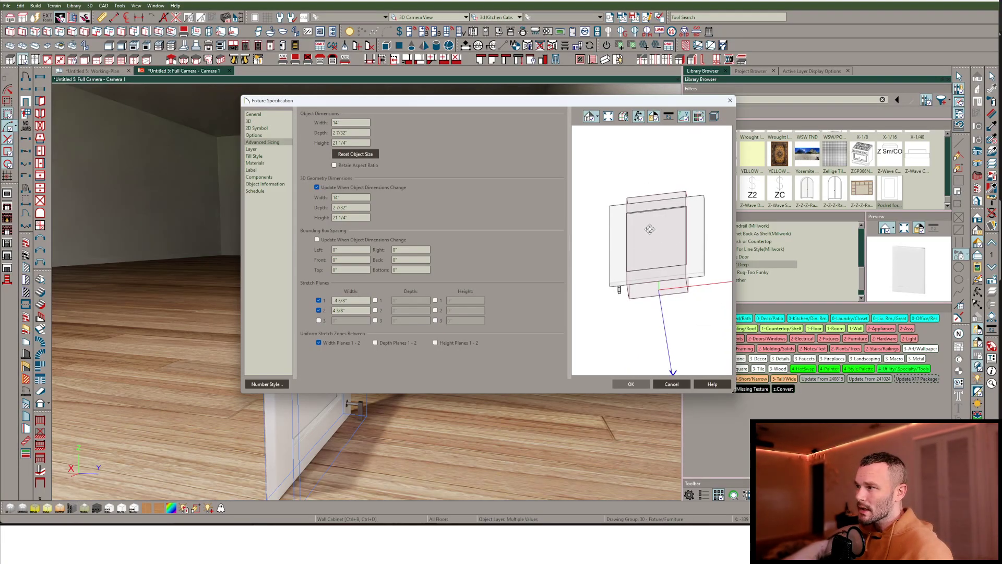
{"action": "left_click_drag", "start_coordinate": [627, 250], "coordinate": [630, 201]}
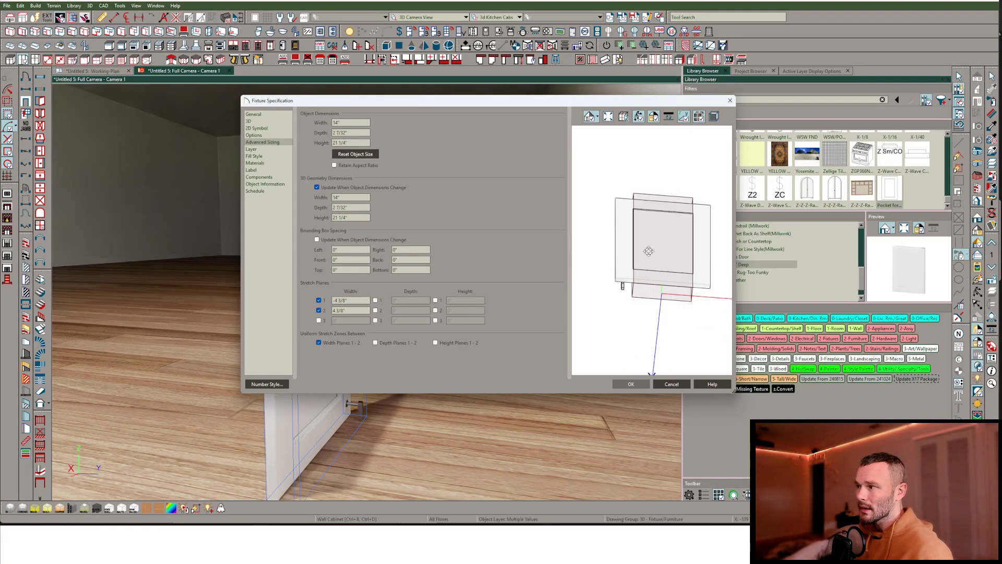
{"action": "left_click_drag", "start_coordinate": [703, 214], "coordinate": [681, 195]}
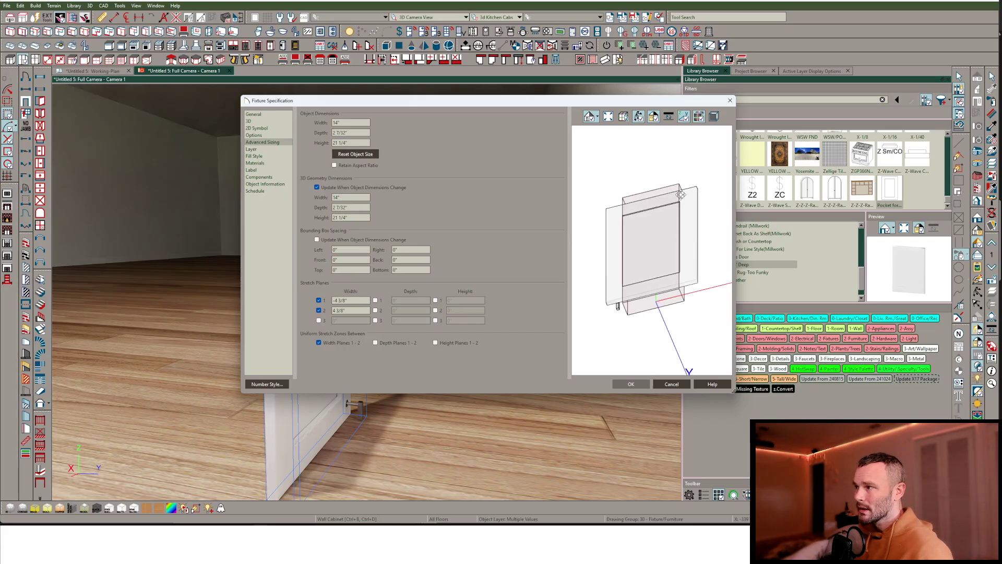
{"action": "left_click_drag", "start_coordinate": [665, 281], "coordinate": [644, 293]}
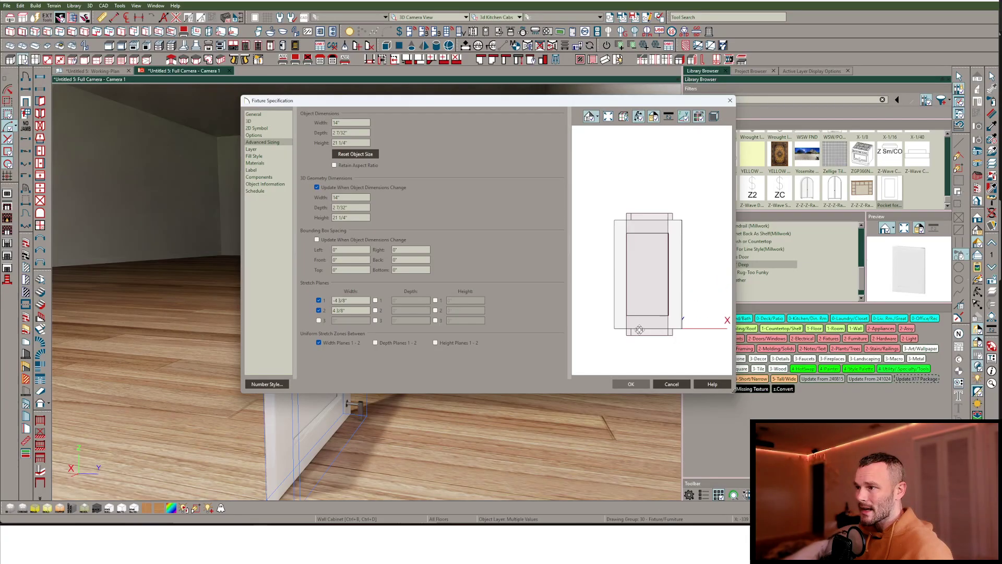
{"action": "left_click", "coordinate": [436, 301]}
{"action": "left_click", "coordinate": [436, 310]}
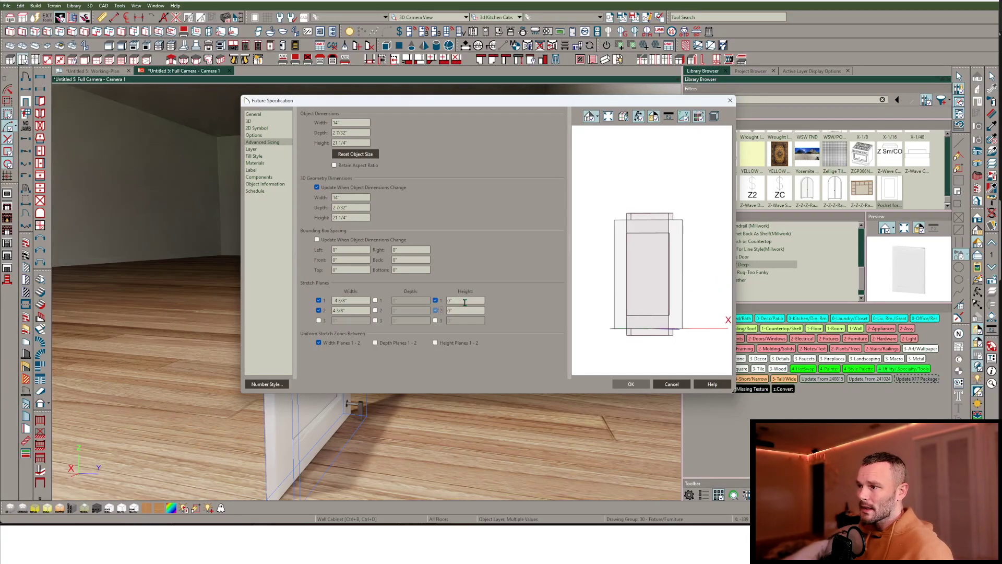
{"action": "type", "text": "2 5/8"}
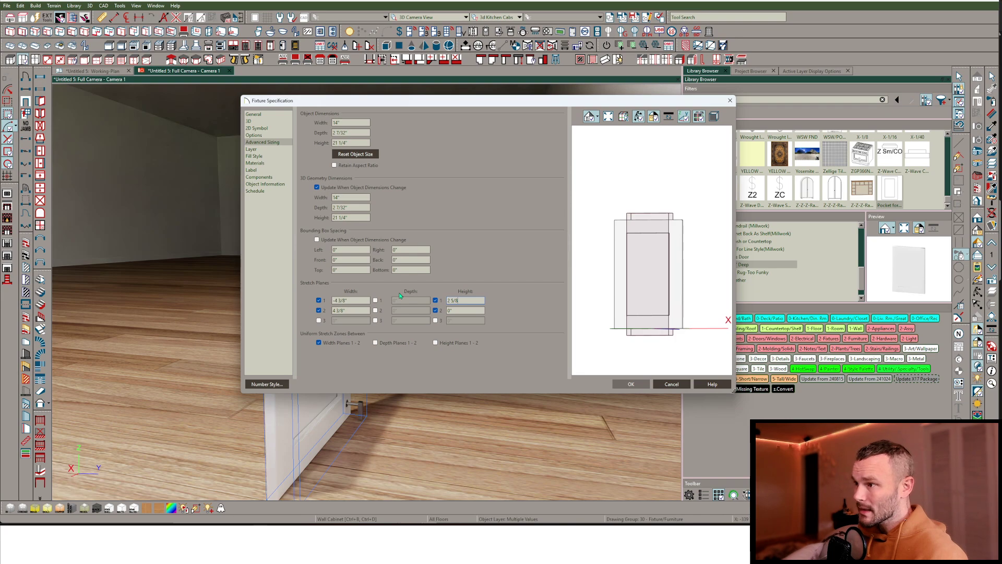
{"action": "key", "text": "Tab"}
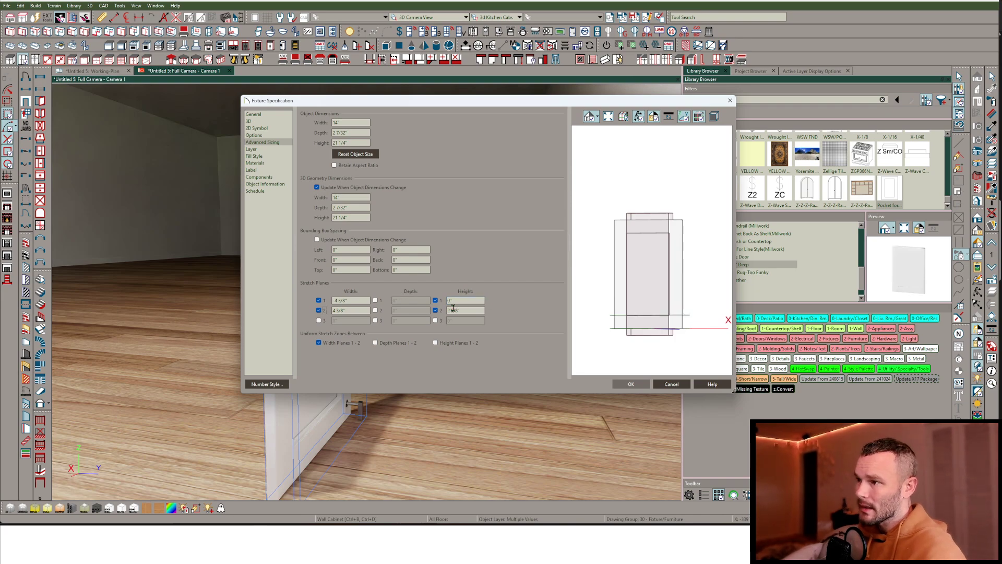
Set the upper height plane to 18 5/8" and make the height stretch uniform.
{"action": "left_click", "coordinate": [351, 144]}
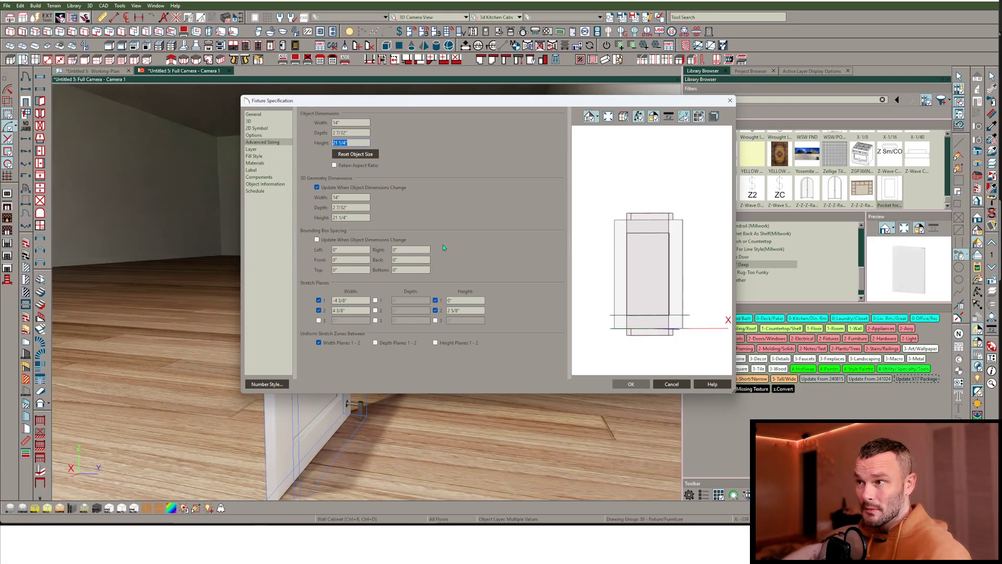
{"action": "double_click", "coordinate": [465, 302]}
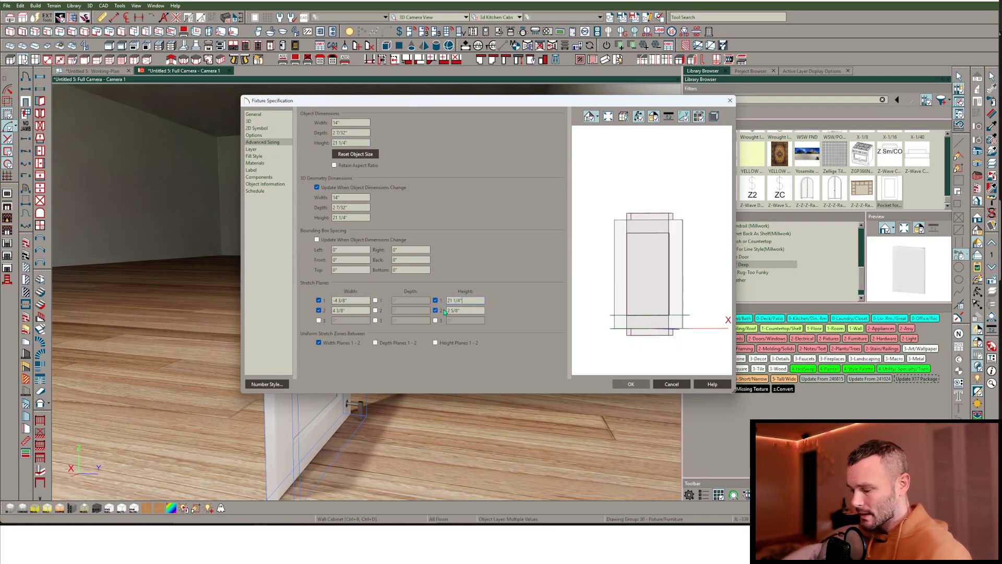
{"action": "type", "text": "-2"}
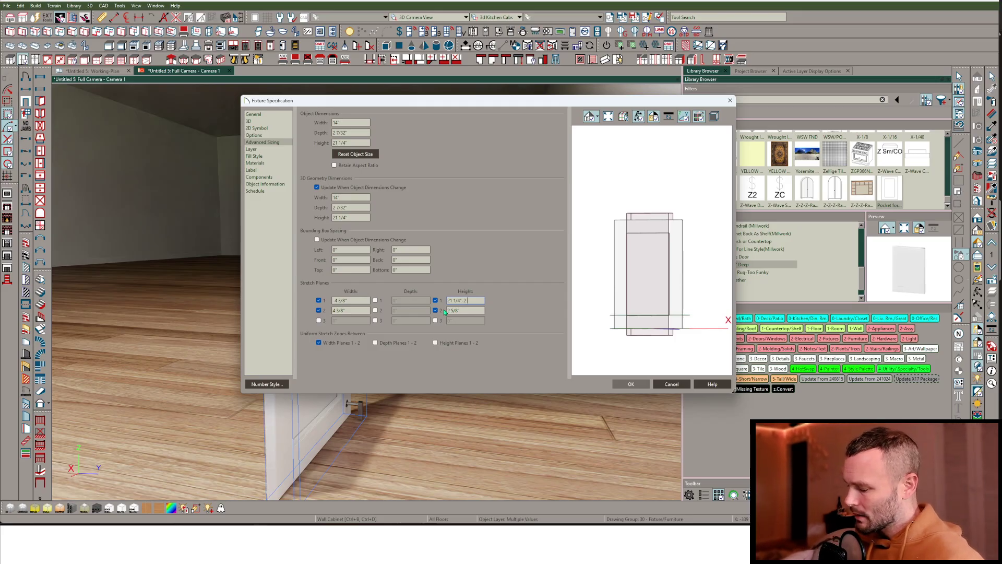
{"action": "type", "text": " 5/8"}
{"action": "key", "text": "Tab"}
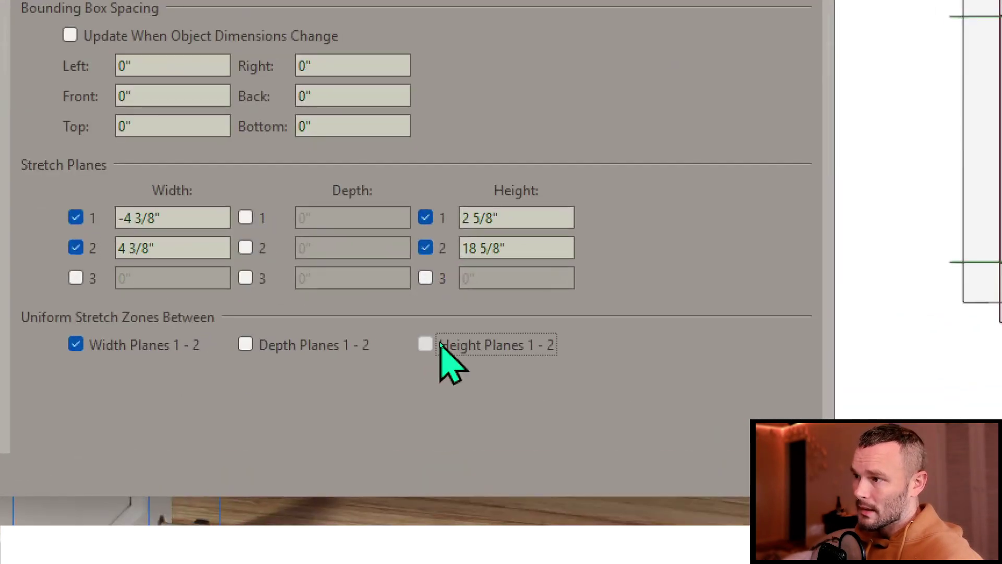
{"action": "left_click", "coordinate": [438, 342]}
{"action": "left_click_drag", "start_coordinate": [660, 281], "coordinate": [676, 252]}
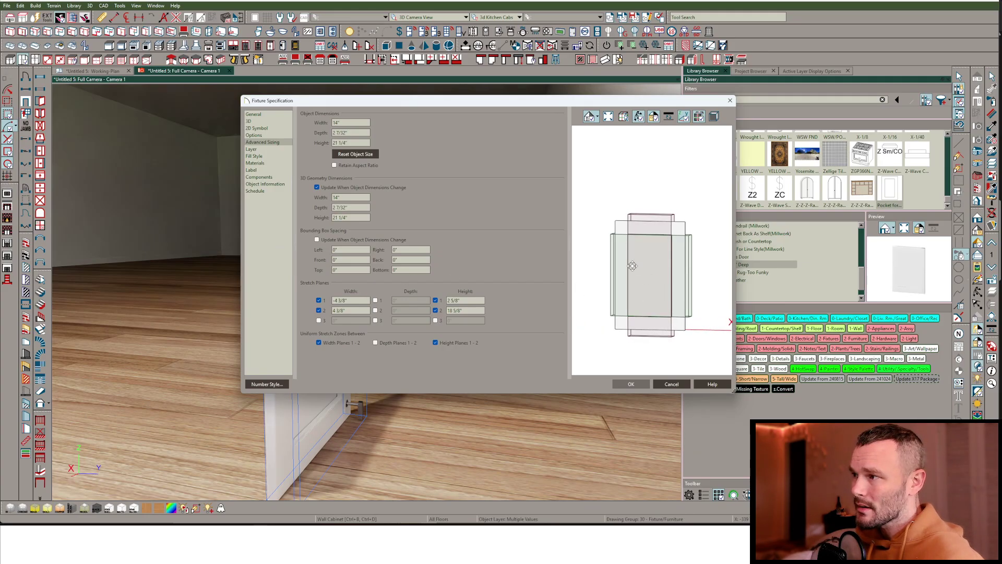
Read the 2 7/32" door depth and enter 21+2 7/32 as the 3D origin Y offset.
{"action": "left_click", "coordinate": [263, 122]}
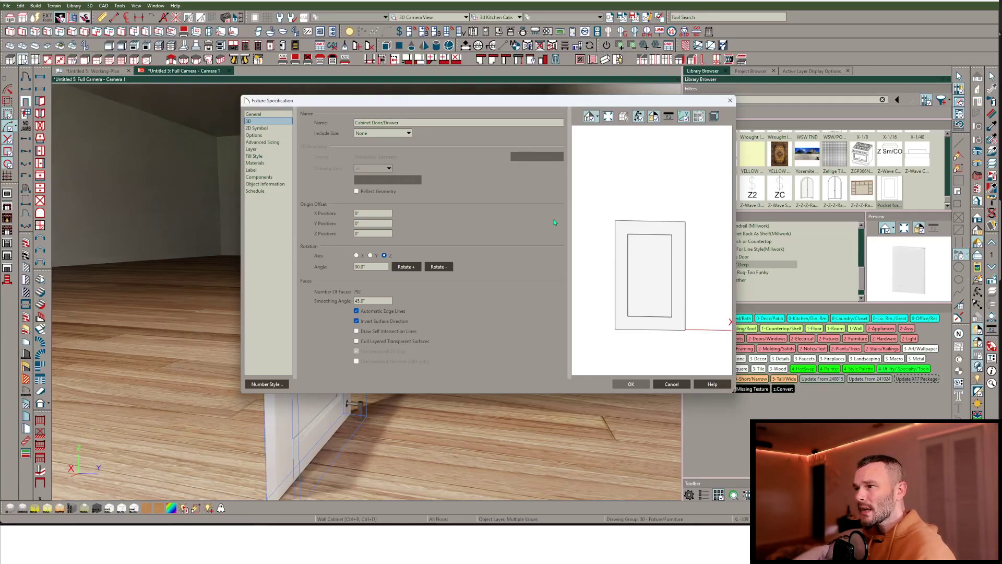
{"action": "left_click_drag", "start_coordinate": [555, 222], "coordinate": [526, 278]}
{"action": "scroll", "coordinate": [590, 283], "scroll_direction": "down", "scroll_amount": 2}
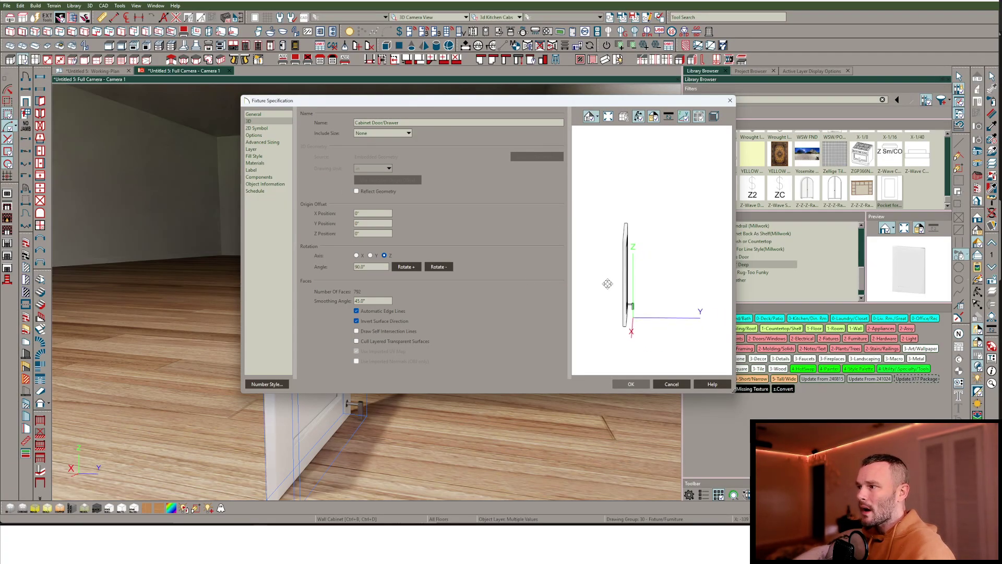
{"action": "left_click", "coordinate": [256, 115]}
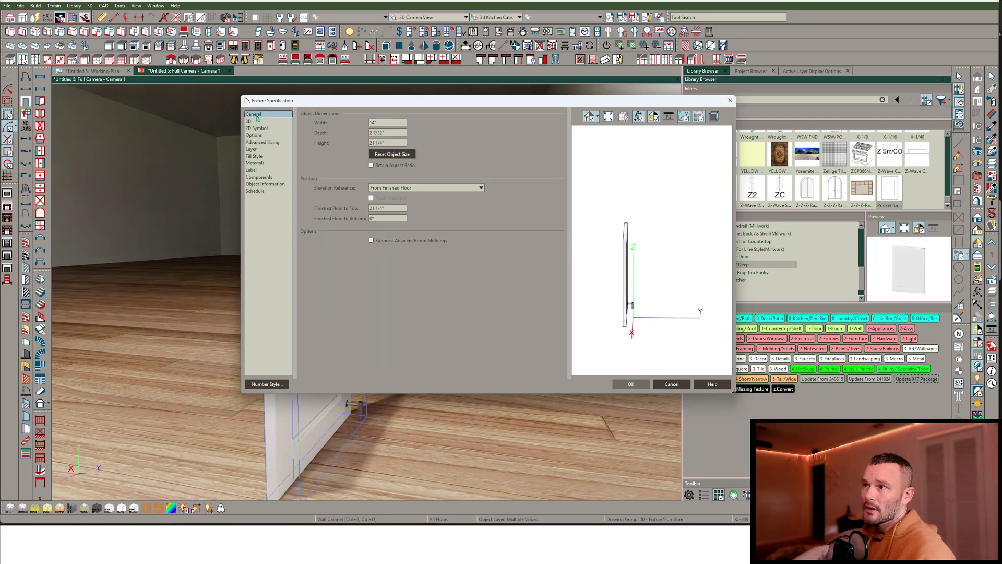
{"action": "left_click_drag", "start_coordinate": [394, 134], "coordinate": [370, 134]}
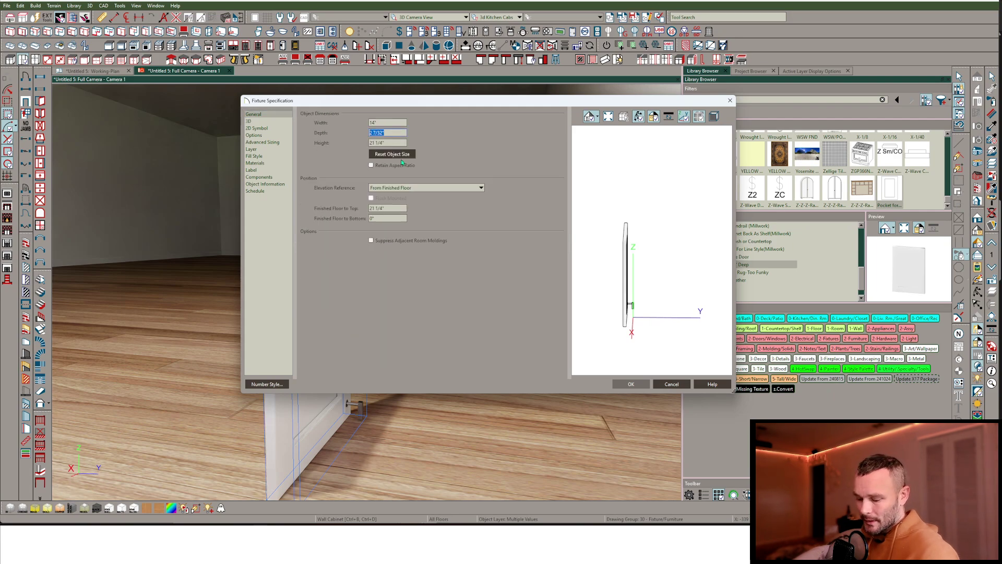
{"action": "left_click", "coordinate": [262, 123]}
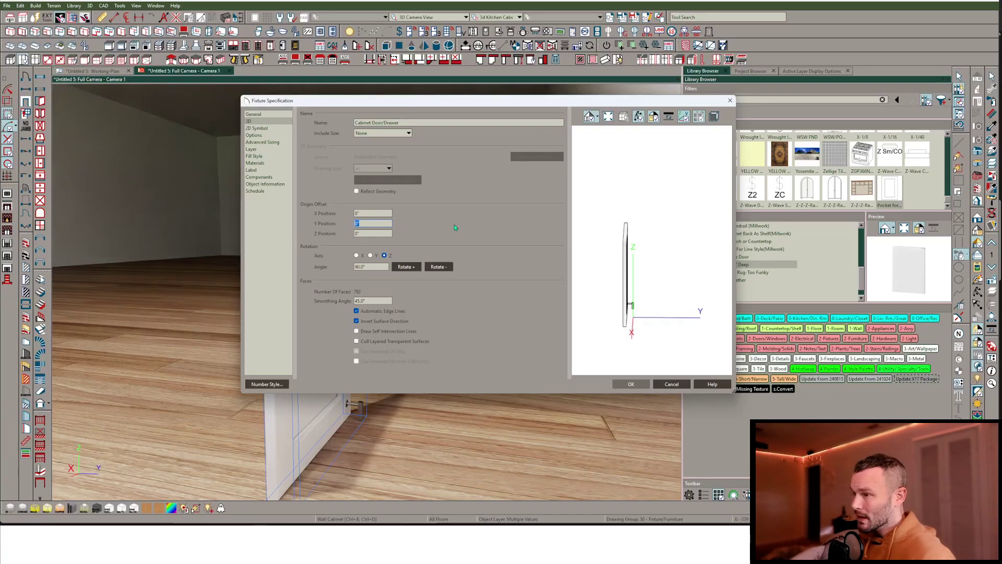
{"action": "type", "text": "21"}
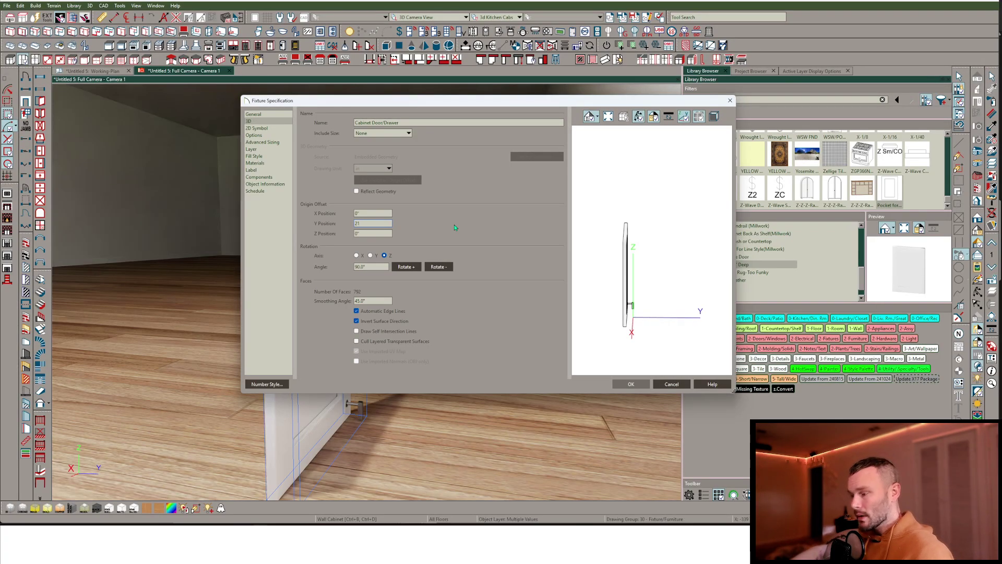
{"action": "type", "text": "2 7/32"}
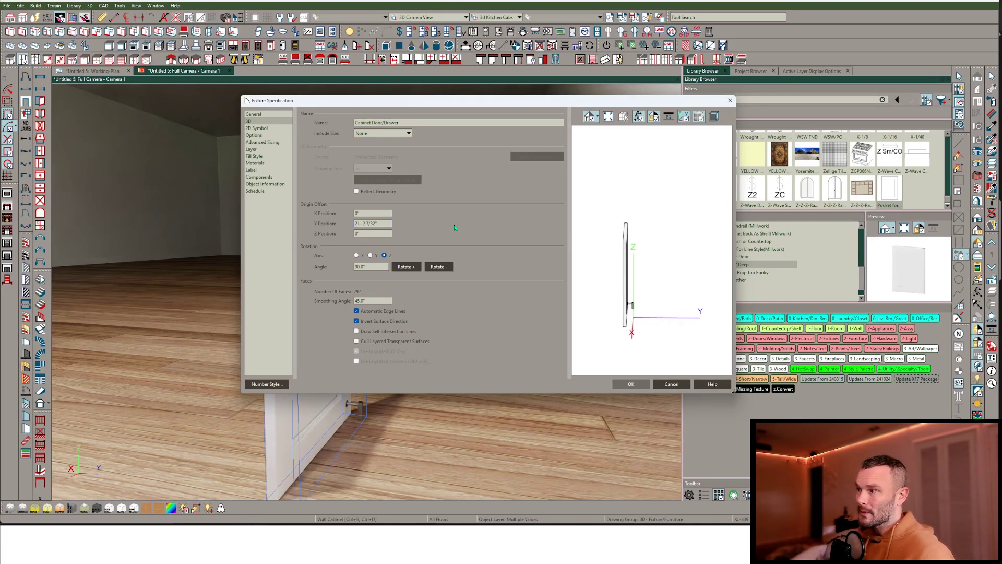
{"action": "key", "text": "Tab"}
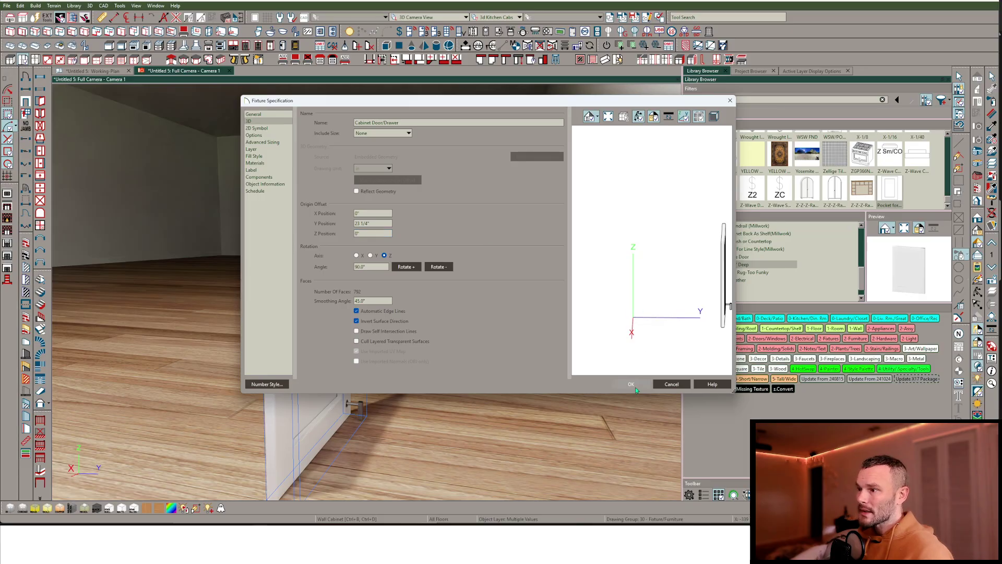
Accept the door specification and orbit and zoom the camera to the wall cabinet.
{"action": "left_click", "coordinate": [635, 386]}
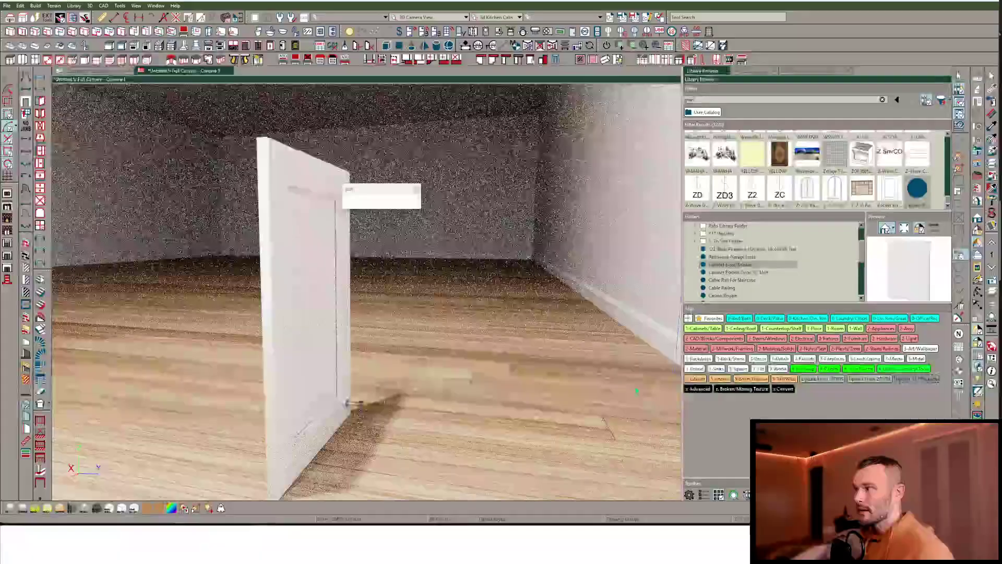
{"action": "left_click_drag", "start_coordinate": [634, 387], "coordinate": [295, 303]}
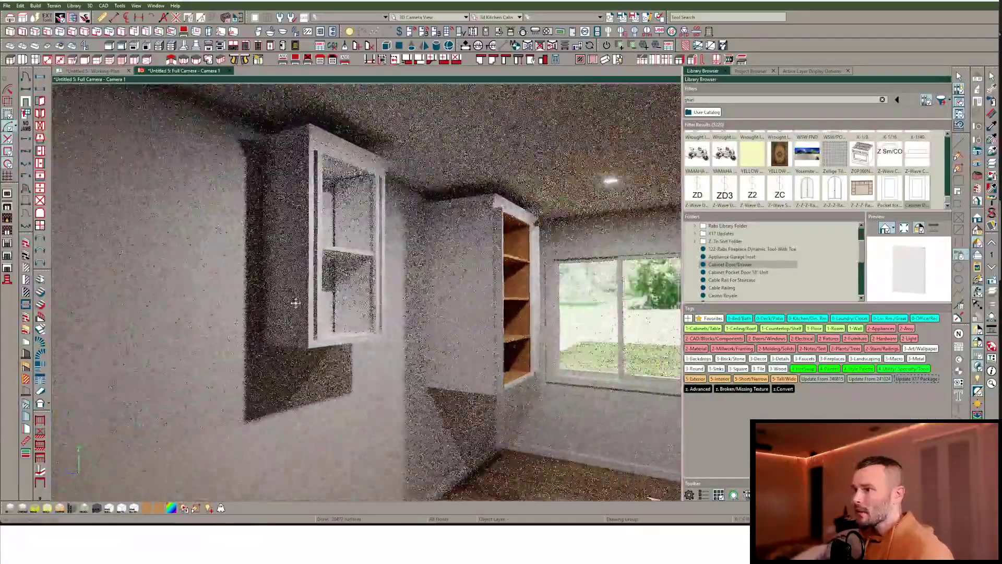
{"action": "scroll", "coordinate": [339, 267], "scroll_direction": "up", "scroll_amount": 3}
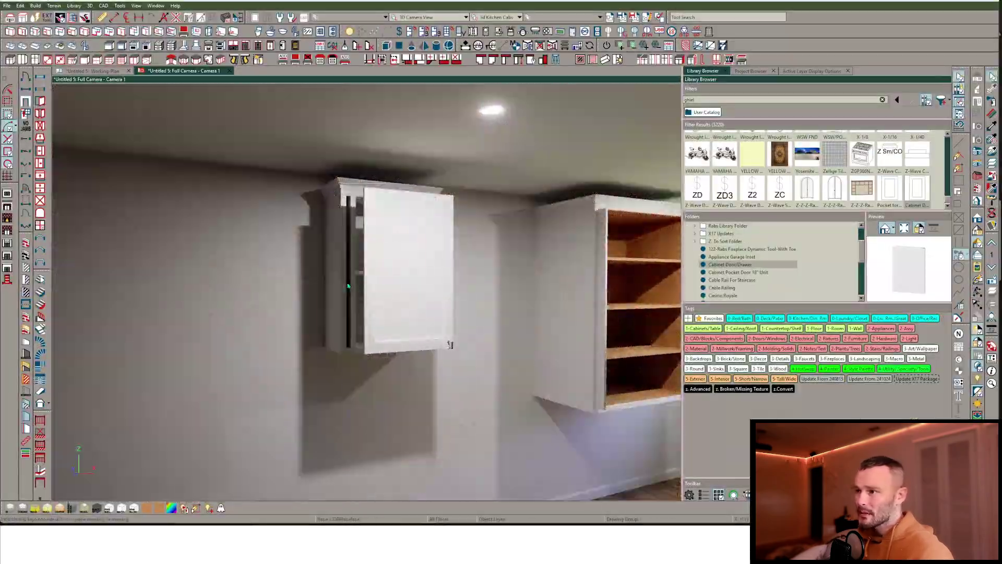
Stretch the selected wall cabinet's side out to a 21" width.
{"action": "left_click", "coordinate": [364, 294]}
{"action": "middle_click_drag", "start_coordinate": [365, 294], "coordinate": [324, 280]}
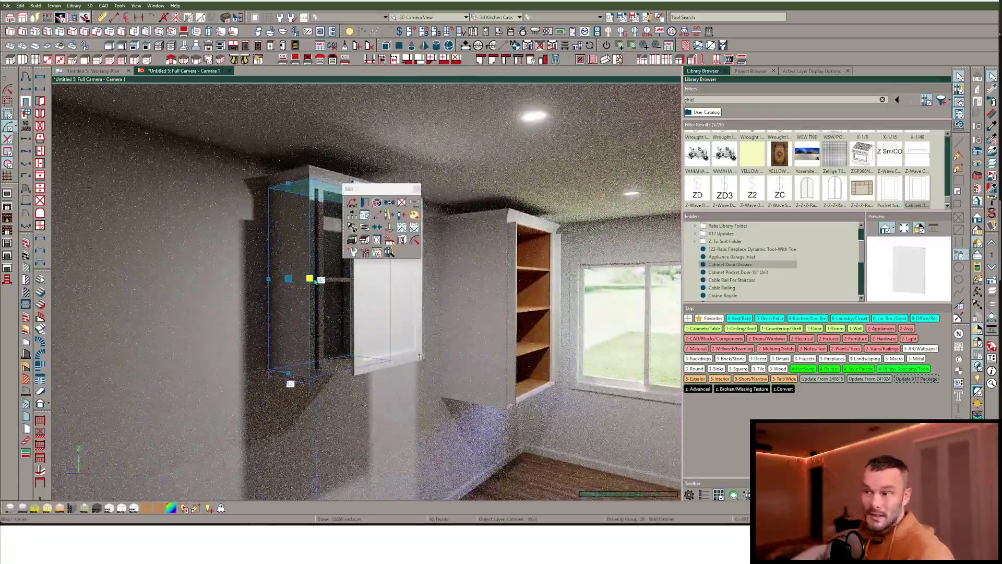
{"action": "left_click_drag", "start_coordinate": [324, 280], "coordinate": [348, 287]}
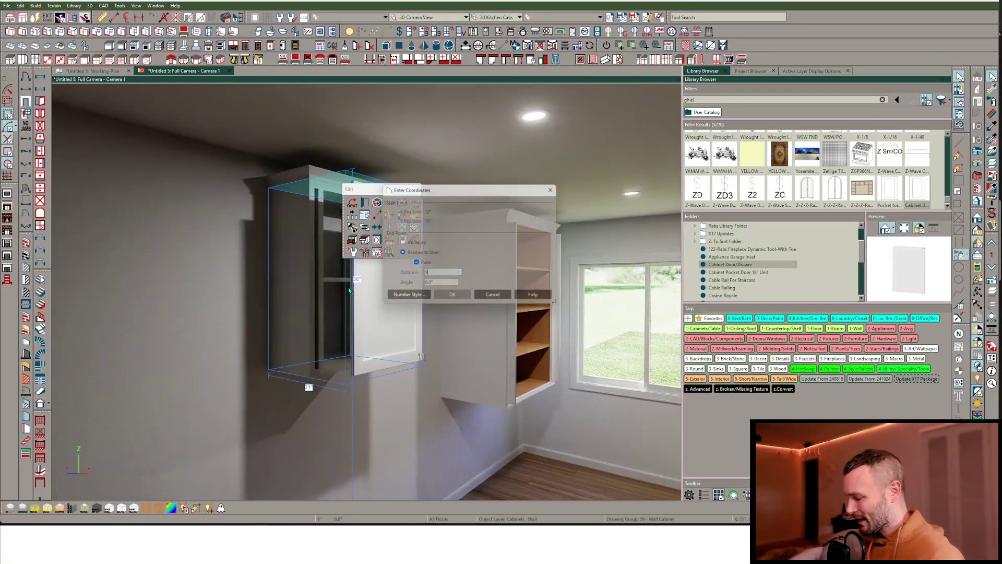
{"action": "key", "text": "Return"}
Pull the cabinet's left side out further to make it much wider.
{"action": "middle_click_drag", "start_coordinate": [349, 289], "coordinate": [363, 273]}
{"action": "left_click", "coordinate": [352, 241]}
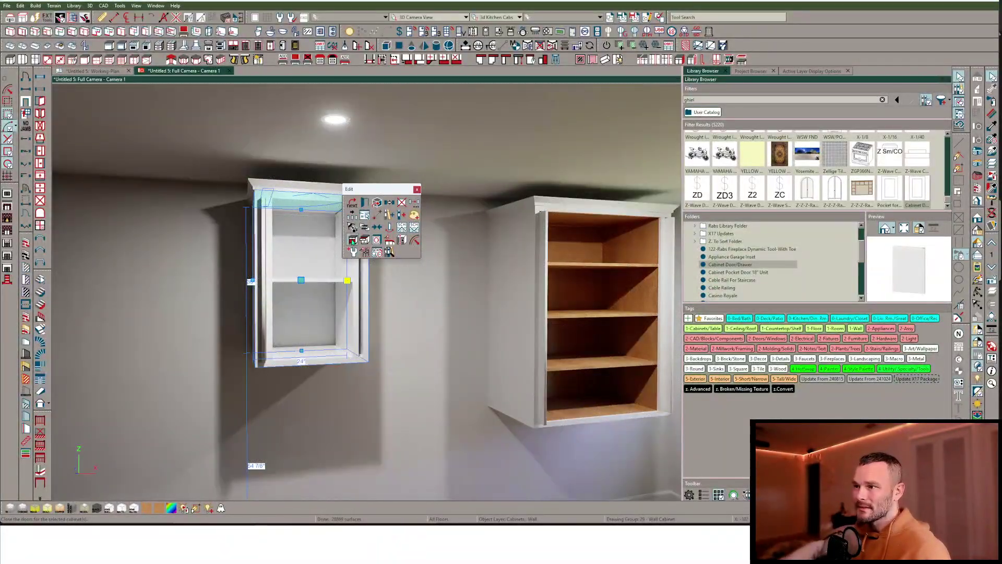
{"action": "left_click", "coordinate": [352, 241]}
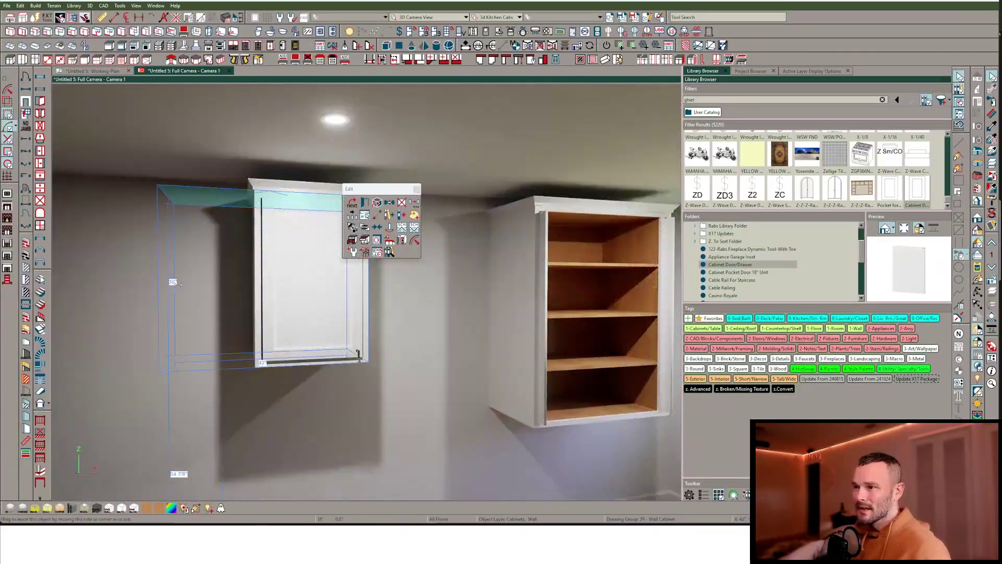
{"action": "left_click_drag", "start_coordinate": [172, 282], "coordinate": [140, 282]}
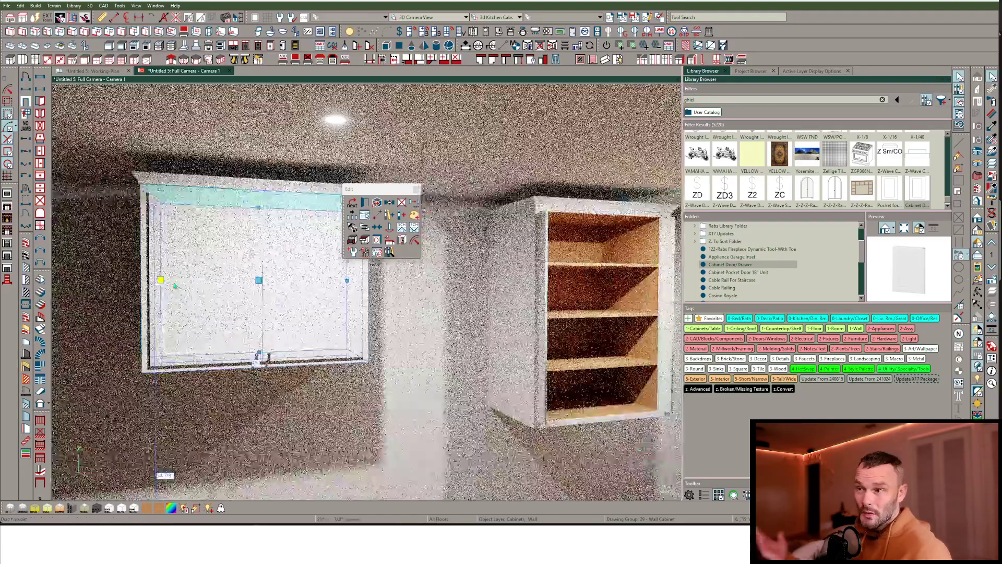
{"action": "middle_click_drag", "start_coordinate": [140, 282], "coordinate": [156, 277]}
{"action": "middle_click_drag", "start_coordinate": [277, 303], "coordinate": [368, 279]}
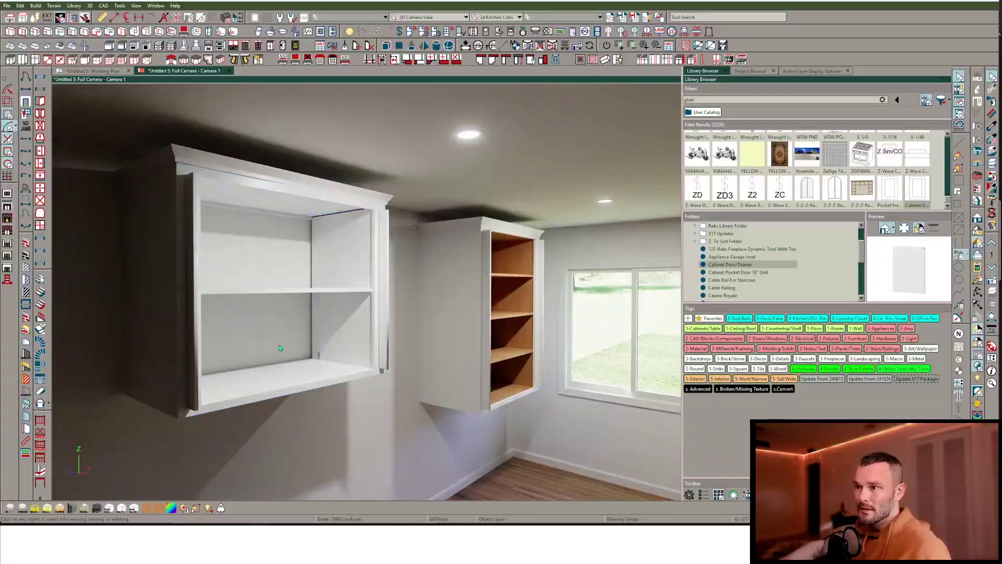
Select the wide wall cabinet and toggle Open/Close Doors to close its doors.
{"action": "middle_click_drag", "start_coordinate": [279, 348], "coordinate": [280, 345]}
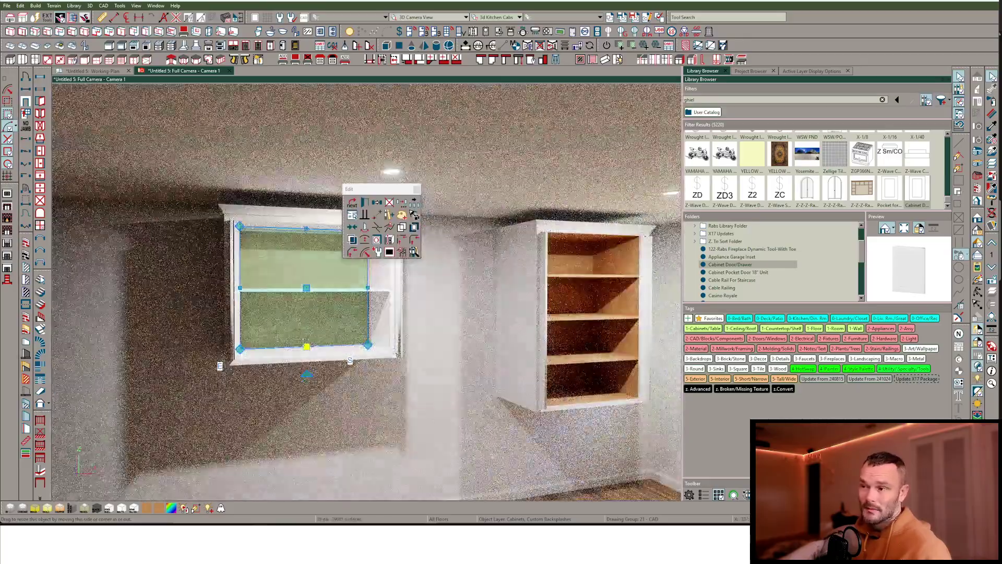
{"action": "middle_click_drag", "start_coordinate": [302, 346], "coordinate": [312, 304]}
{"action": "left_click", "coordinate": [285, 329]}
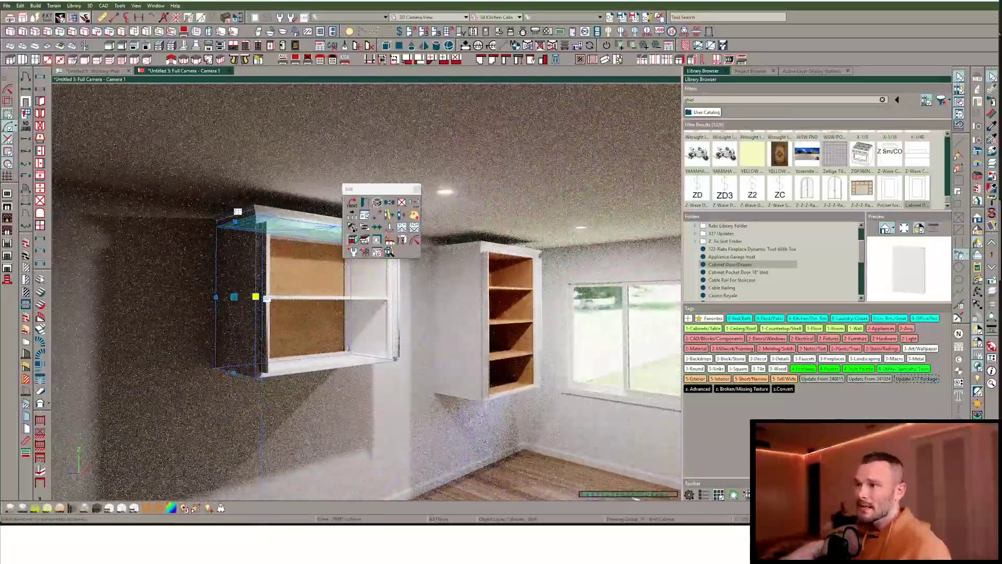
{"action": "left_click", "coordinate": [352, 239]}
{"action": "middle_click_drag", "start_coordinate": [335, 360], "coordinate": [285, 320]}
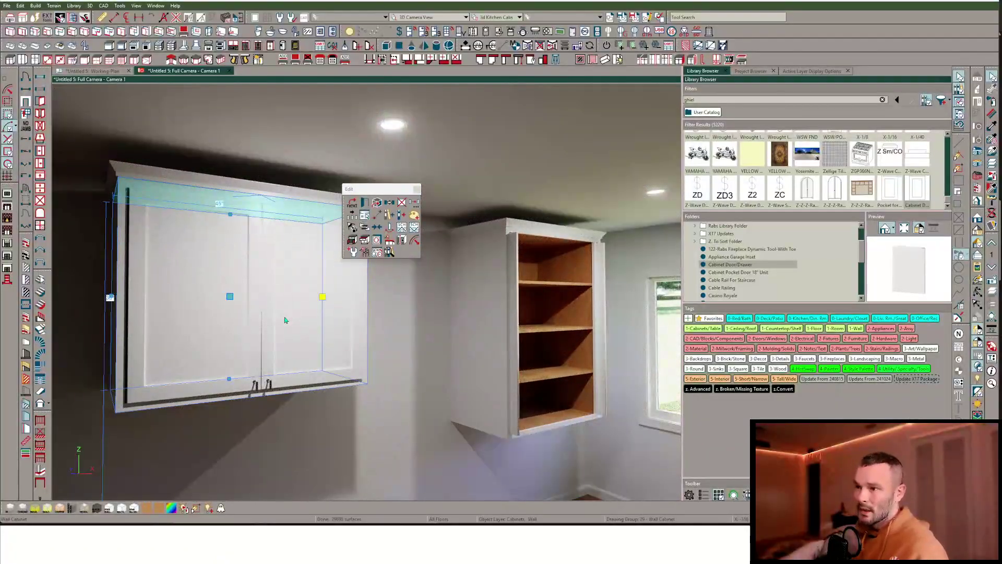
In the cabinet's Front/Sides/Back settings, split door 3.2 vertically into two doors.
{"action": "double_click", "coordinate": [284, 320]}
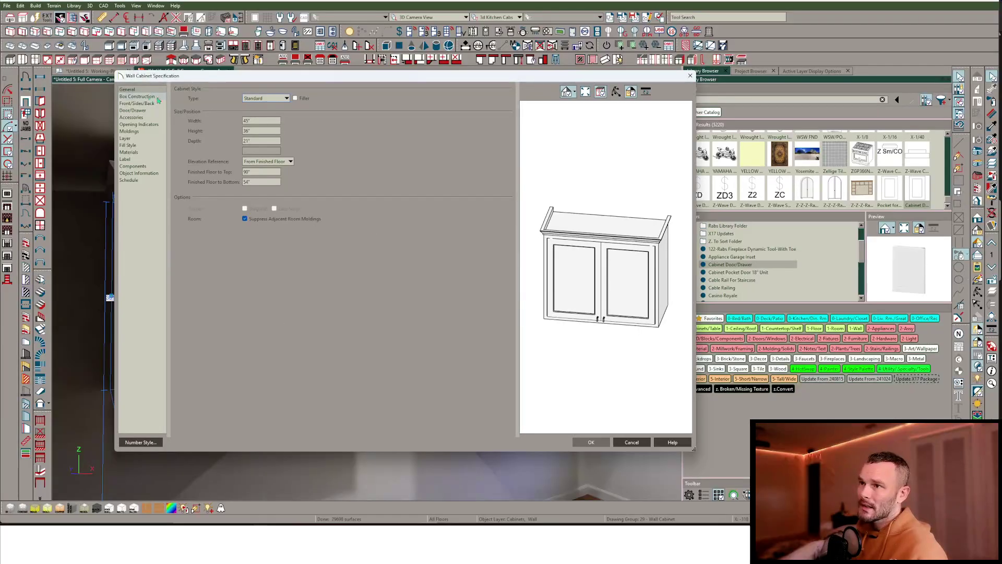
{"action": "left_click", "coordinate": [137, 103]}
{"action": "left_click", "coordinate": [259, 98]}
{"action": "left_click", "coordinate": [254, 121]}
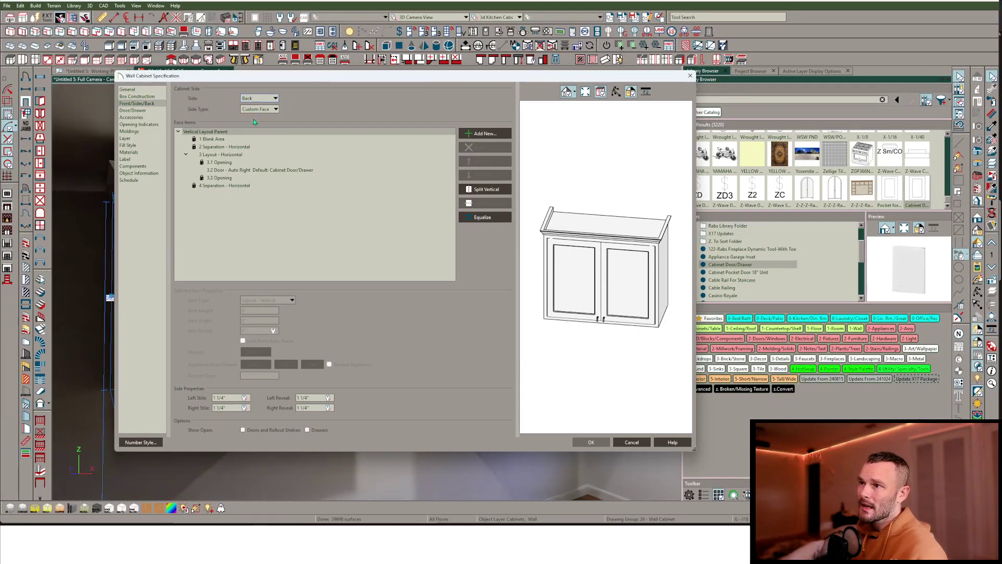
{"action": "left_click", "coordinate": [240, 170]}
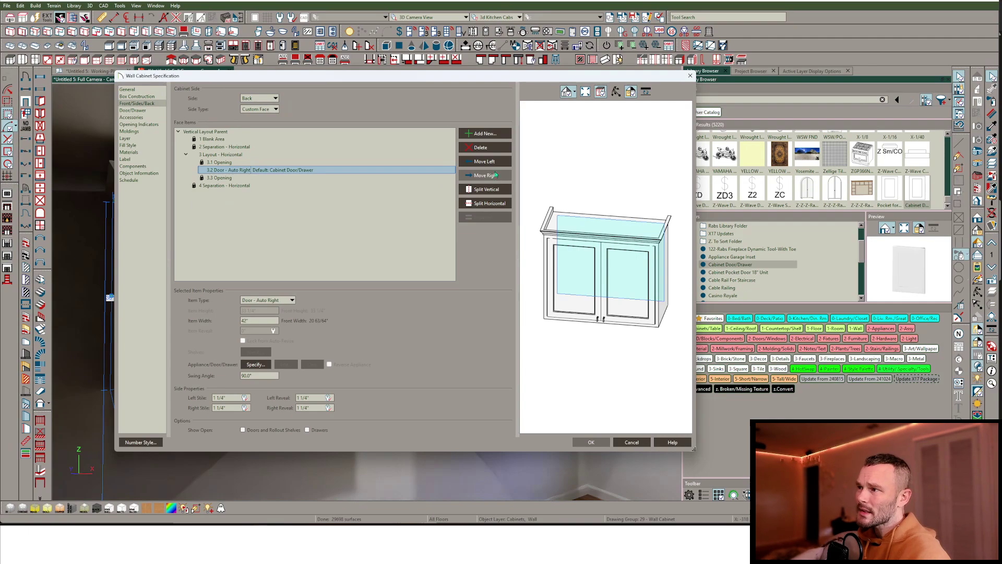
{"action": "left_click", "coordinate": [494, 190]}
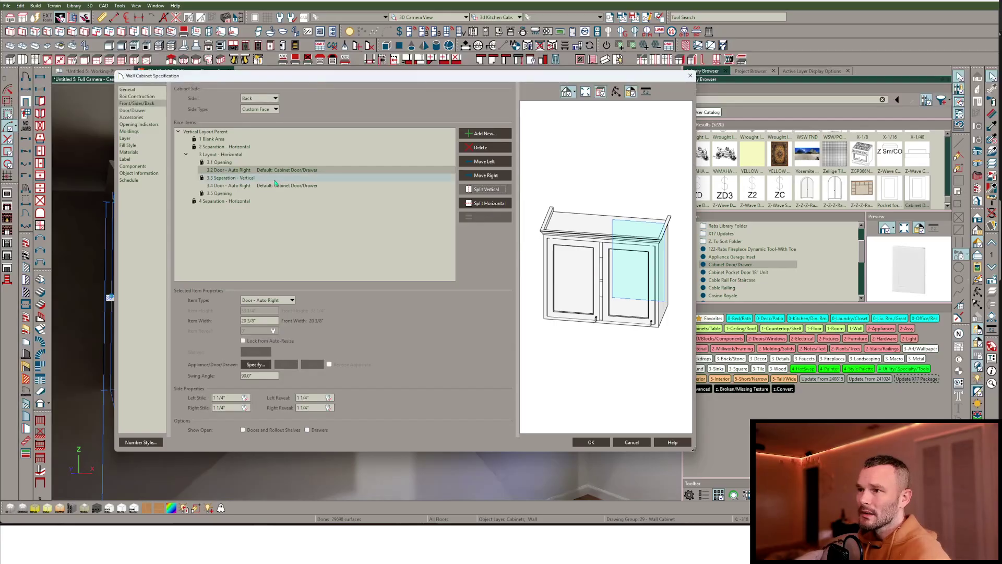
Turn the divider into a 1/4" Opening and equalize the two door widths.
{"action": "left_click", "coordinate": [232, 178]}
{"action": "left_click", "coordinate": [271, 301]}
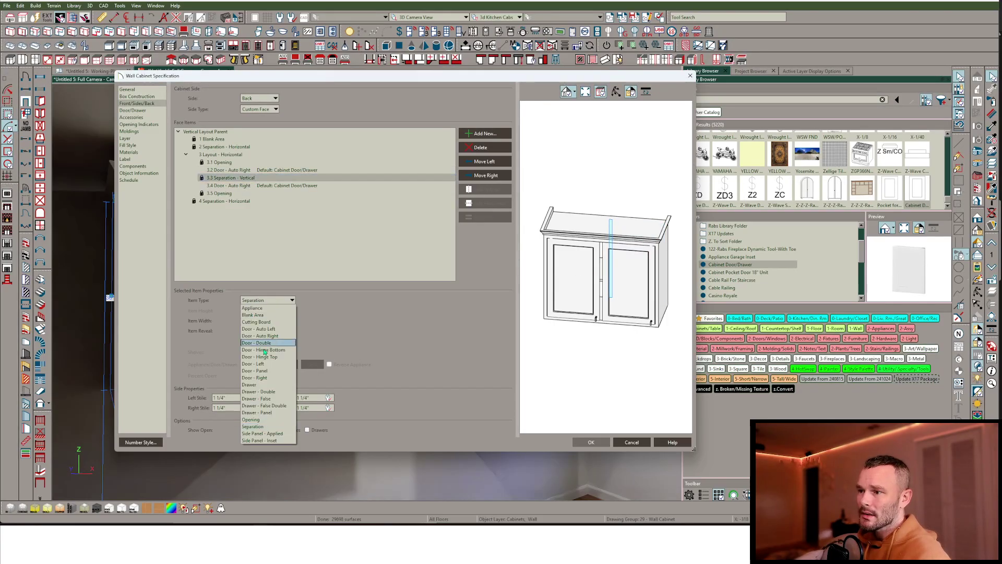
{"action": "left_click", "coordinate": [259, 415]}
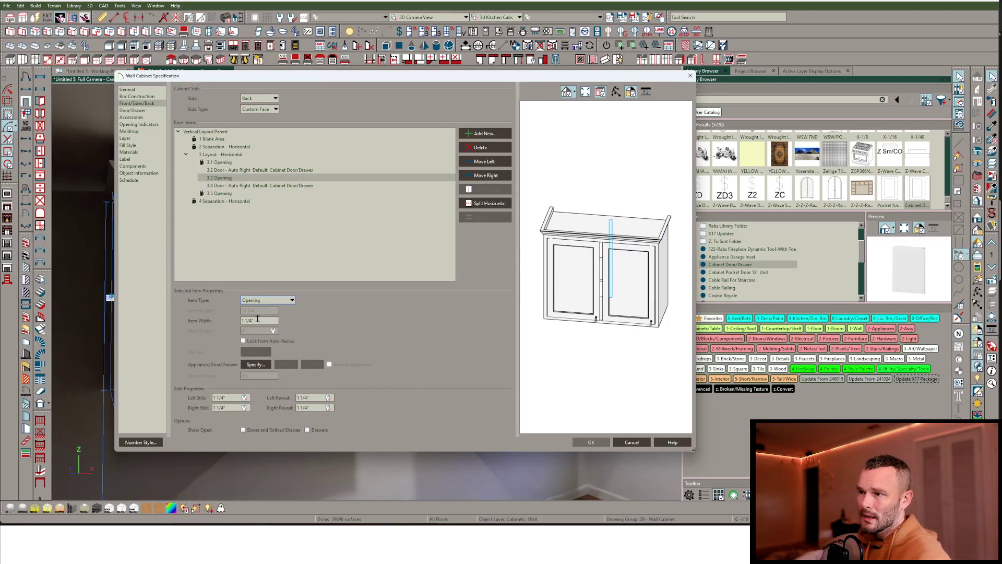
{"action": "key", "text": "Tab"}
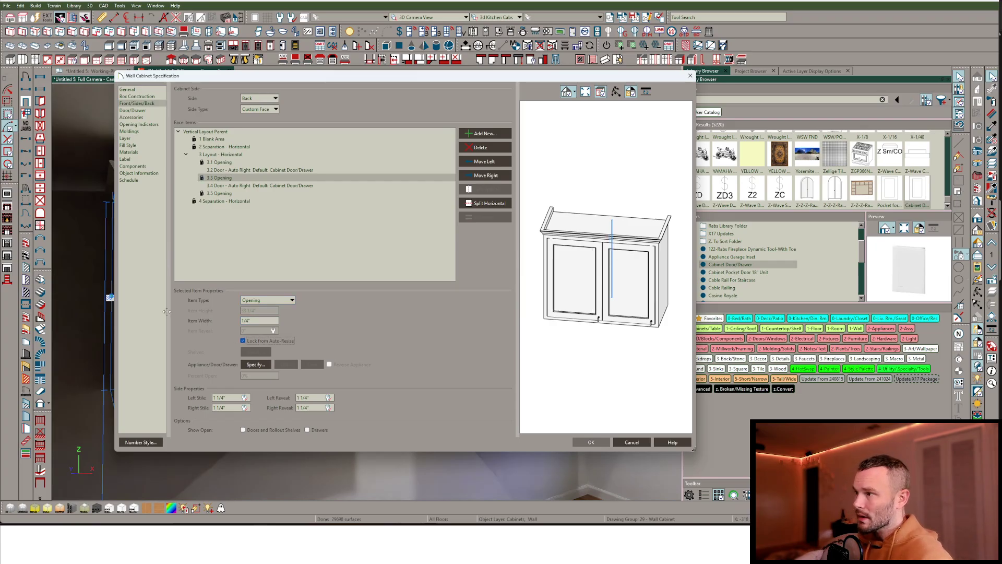
{"action": "left_click", "coordinate": [237, 155]}
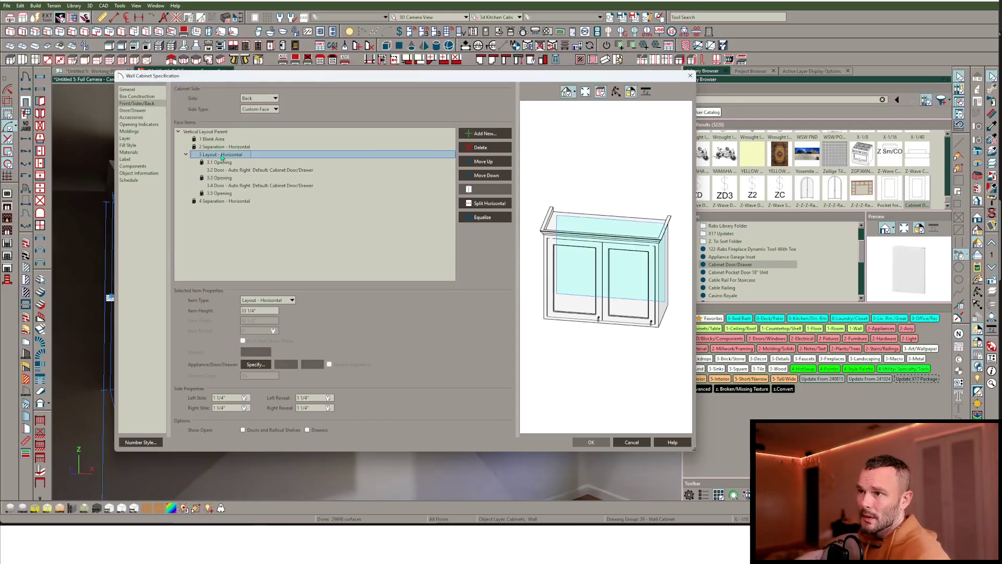
{"action": "left_click", "coordinate": [459, 212]}
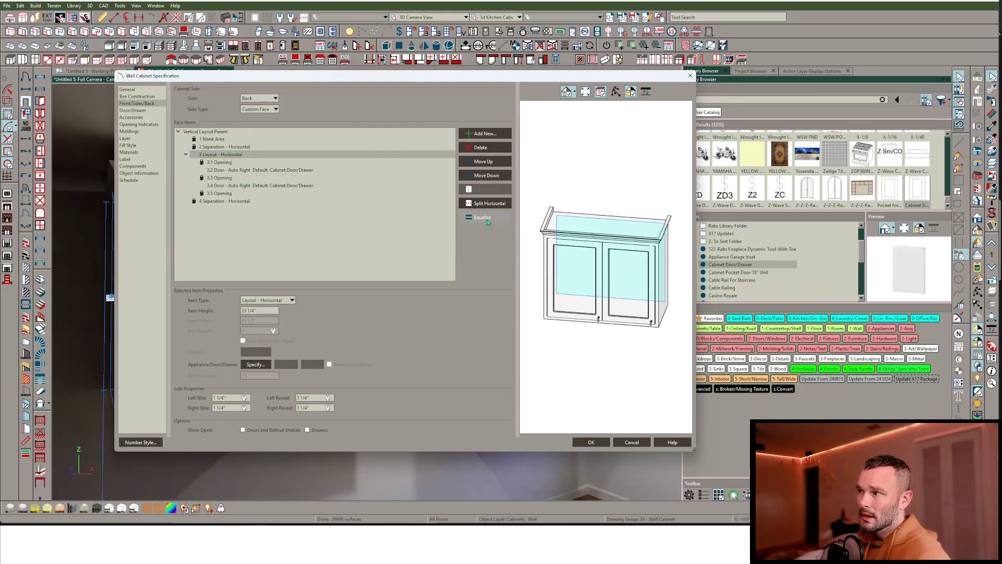
Set door 3.2 to Door - Left and apply the new layout.
{"action": "left_click", "coordinate": [235, 185]}
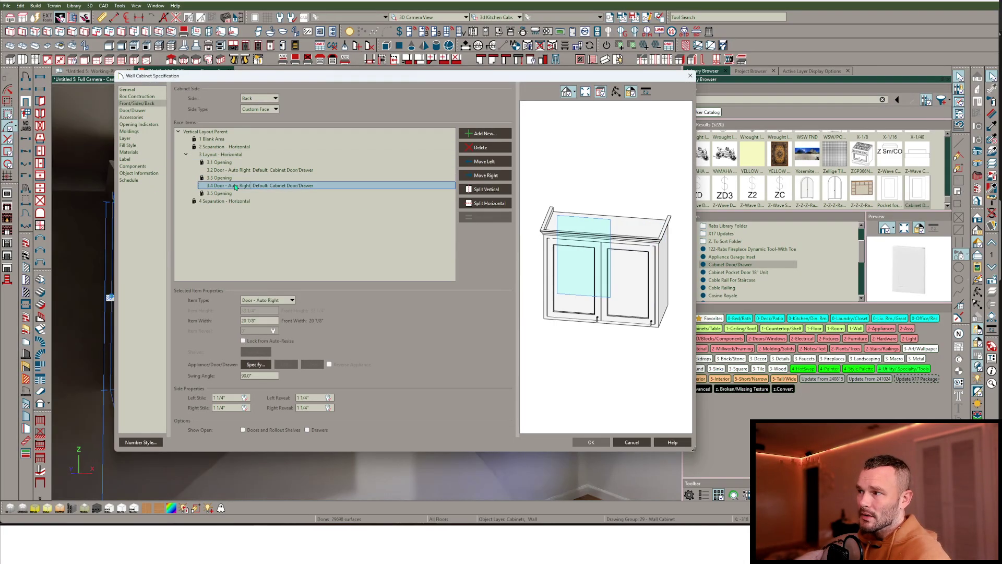
{"action": "key", "text": "Up"}
{"action": "key", "text": "Up"}
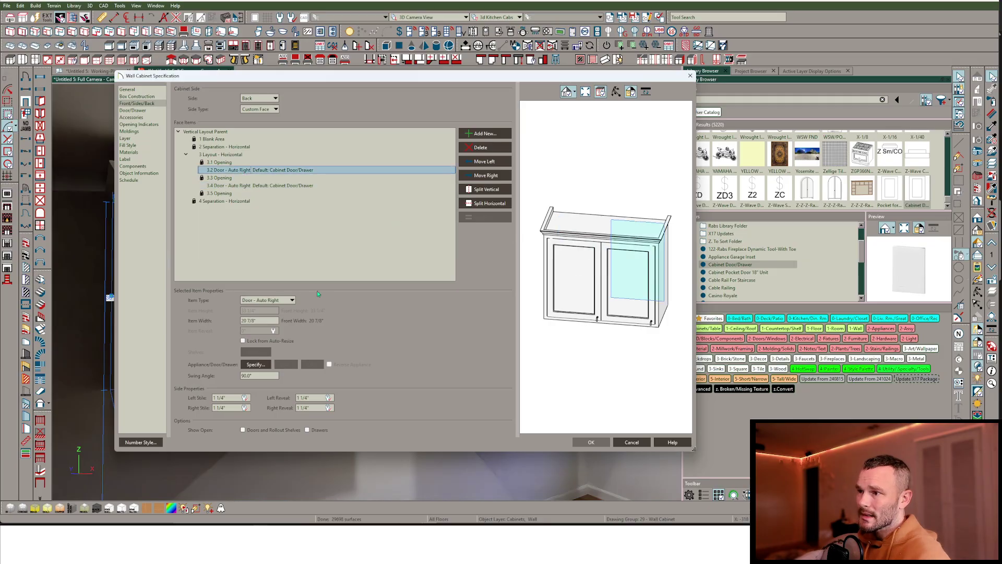
{"action": "left_click", "coordinate": [275, 300]}
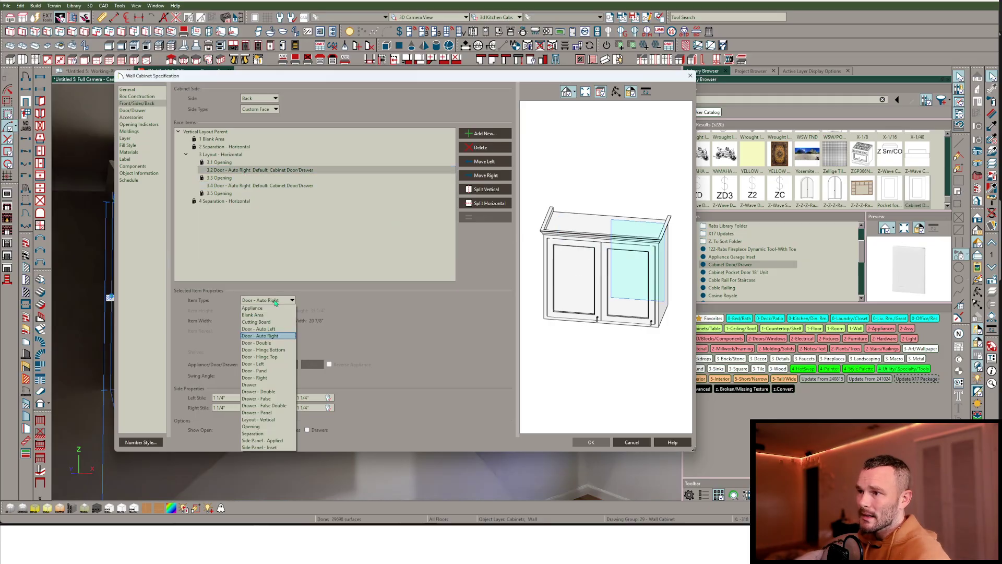
{"action": "left_click", "coordinate": [266, 364]}
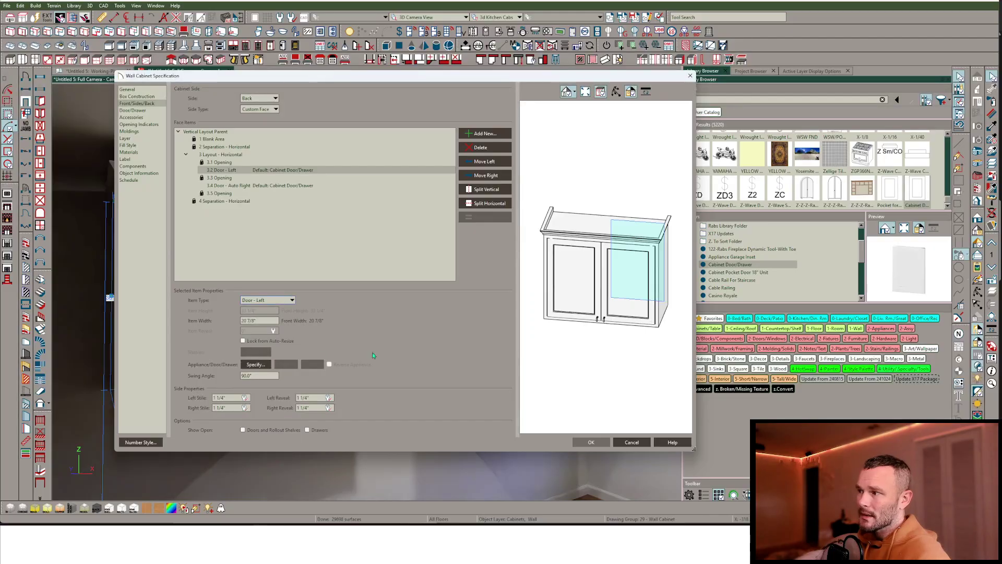
{"action": "left_click", "coordinate": [591, 442]}
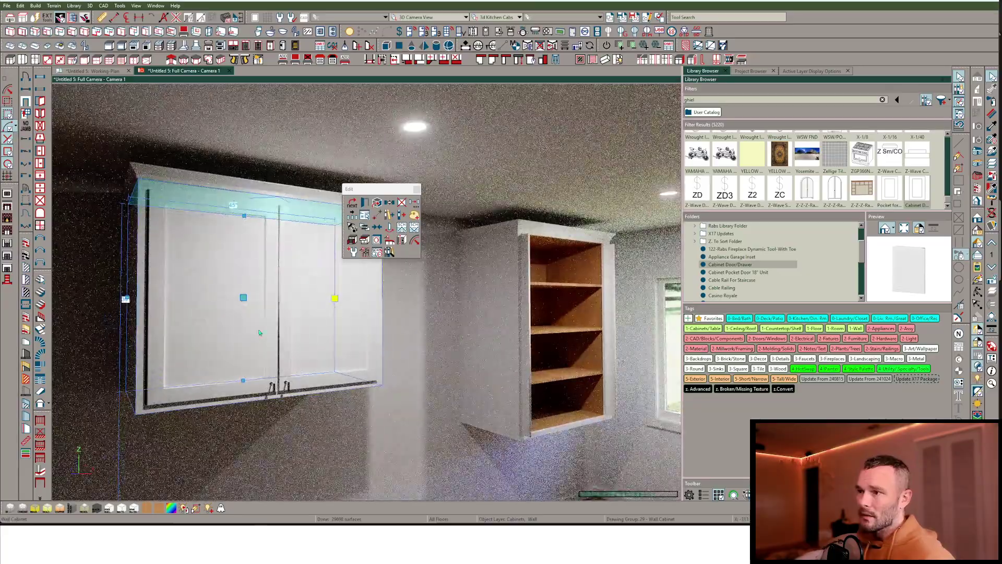
Select the wide wall cabinet and toggle its doors open to show the shelf.
{"action": "key", "text": "Escape"}
{"action": "left_click_drag", "start_coordinate": [340, 320], "coordinate": [284, 375]}
{"action": "left_click", "coordinate": [284, 376]}
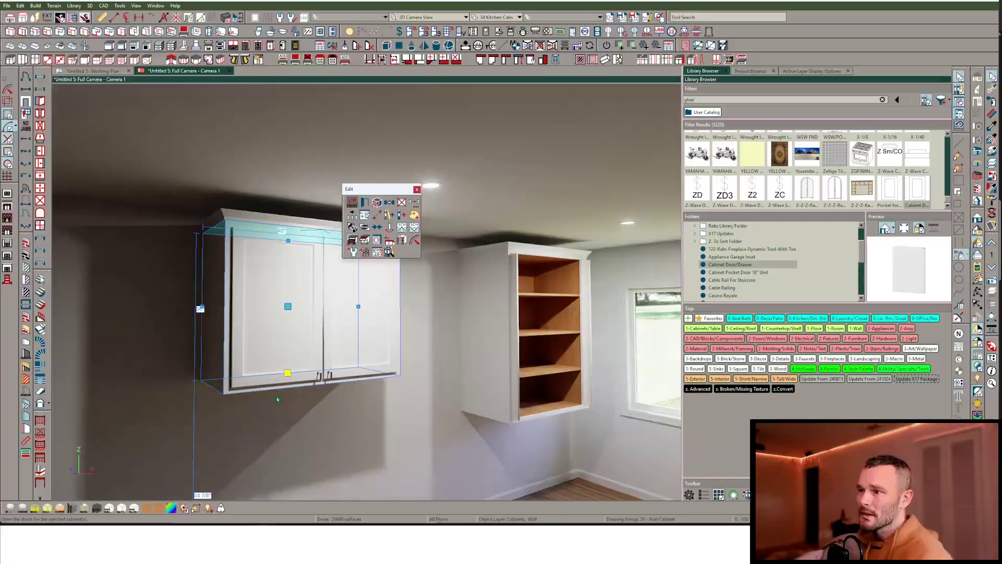
{"action": "key", "text": "Escape"}
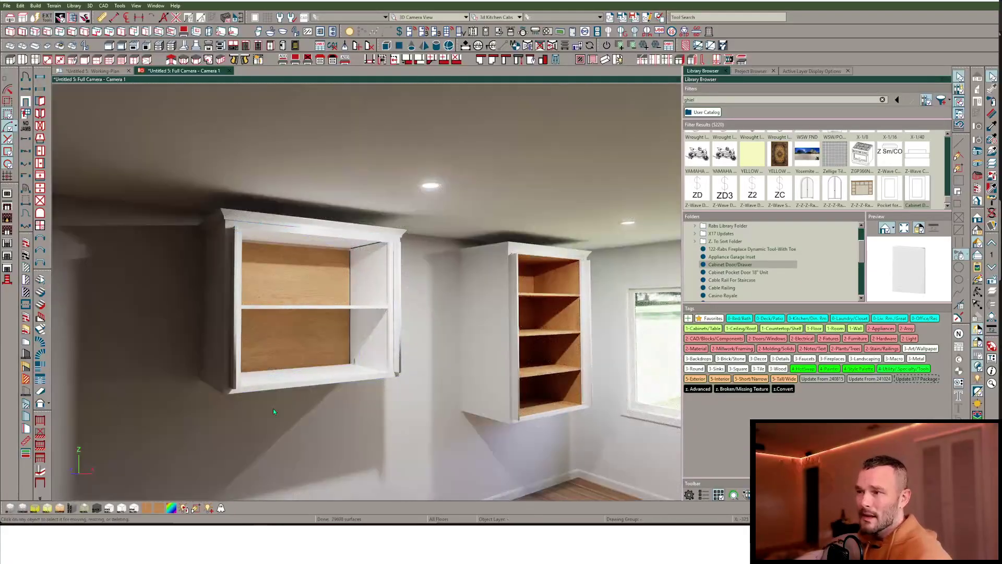